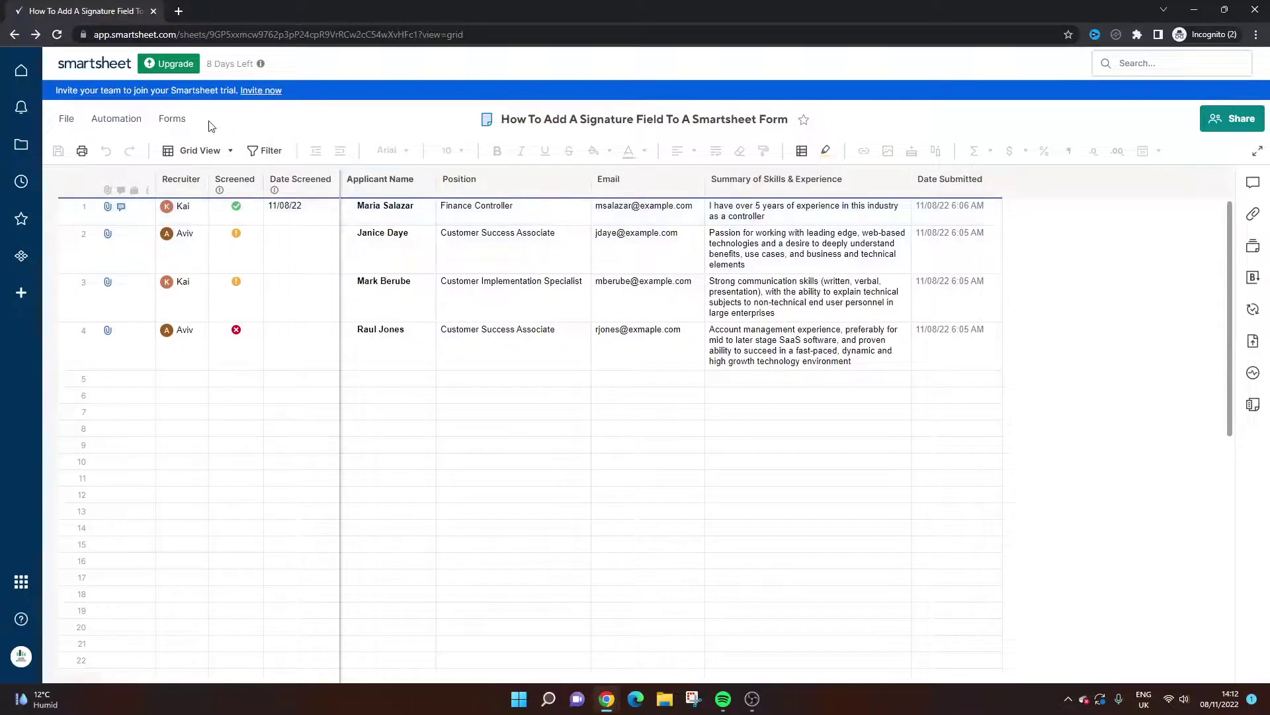
Create a new form from the recruitment sheet and scroll its fields down to Summary of Skills & Experience
left_click(182, 128)
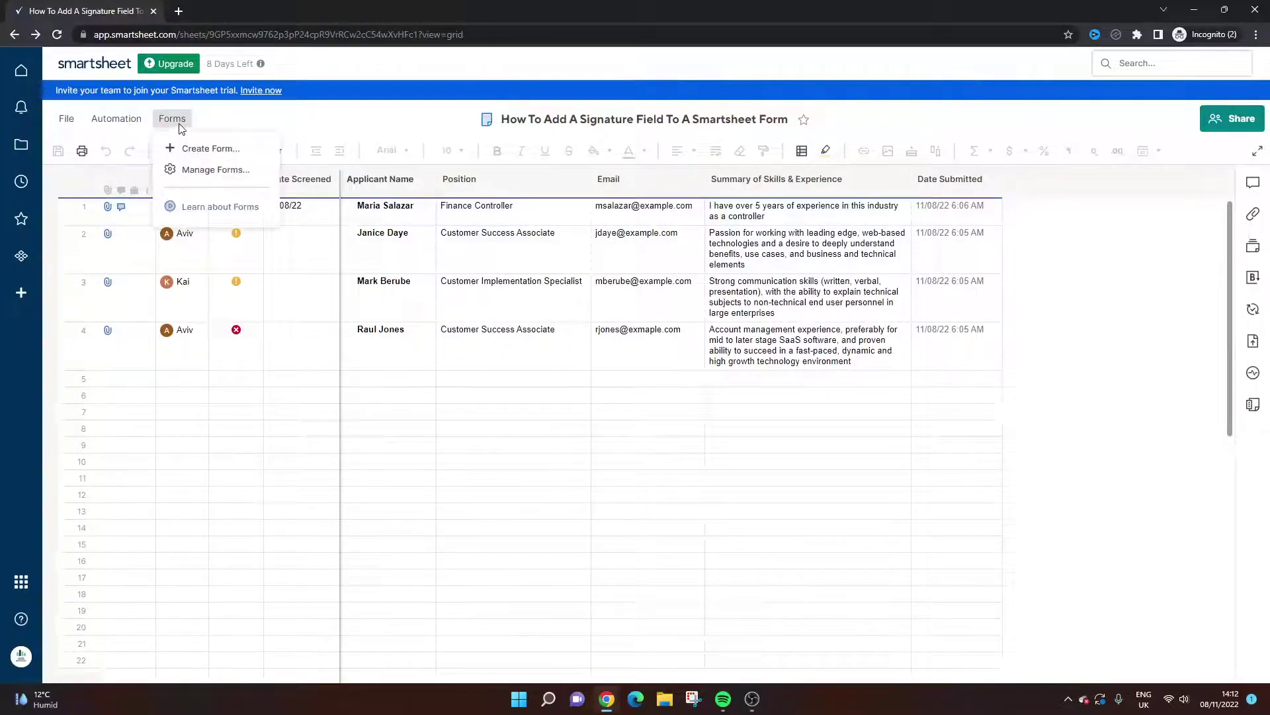
left_click(207, 149)
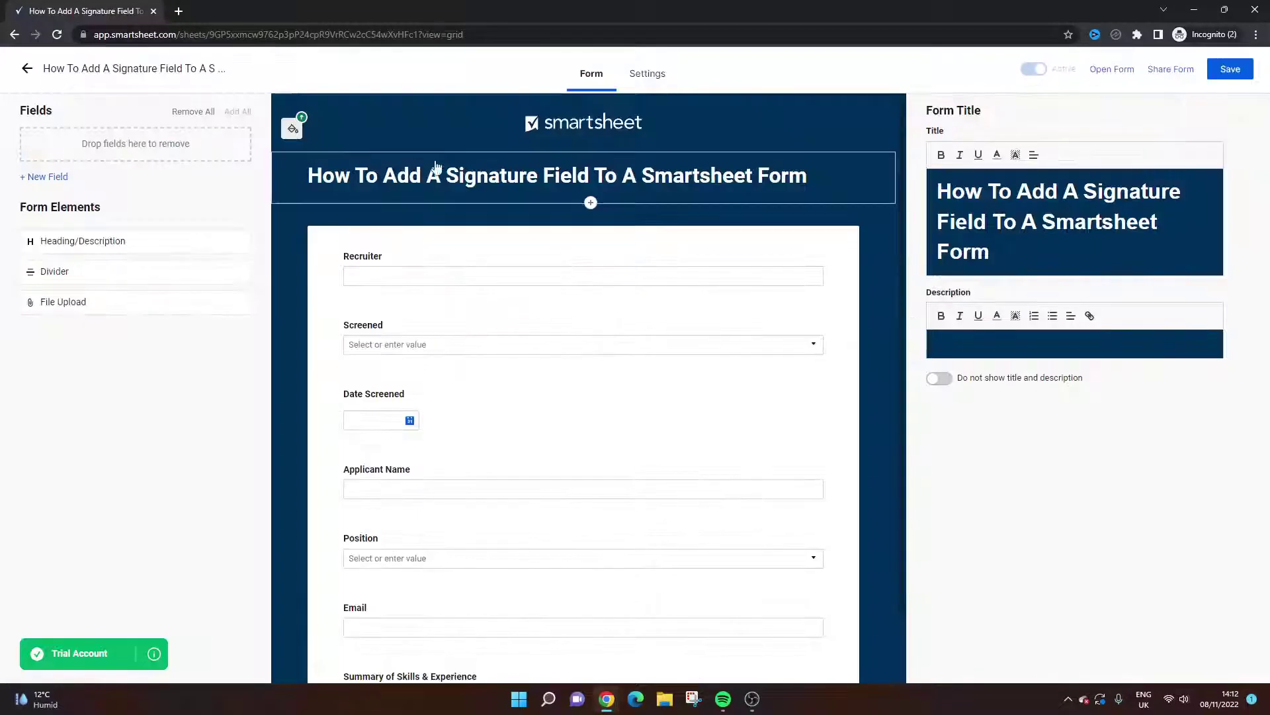
mouse_move(630, 125)
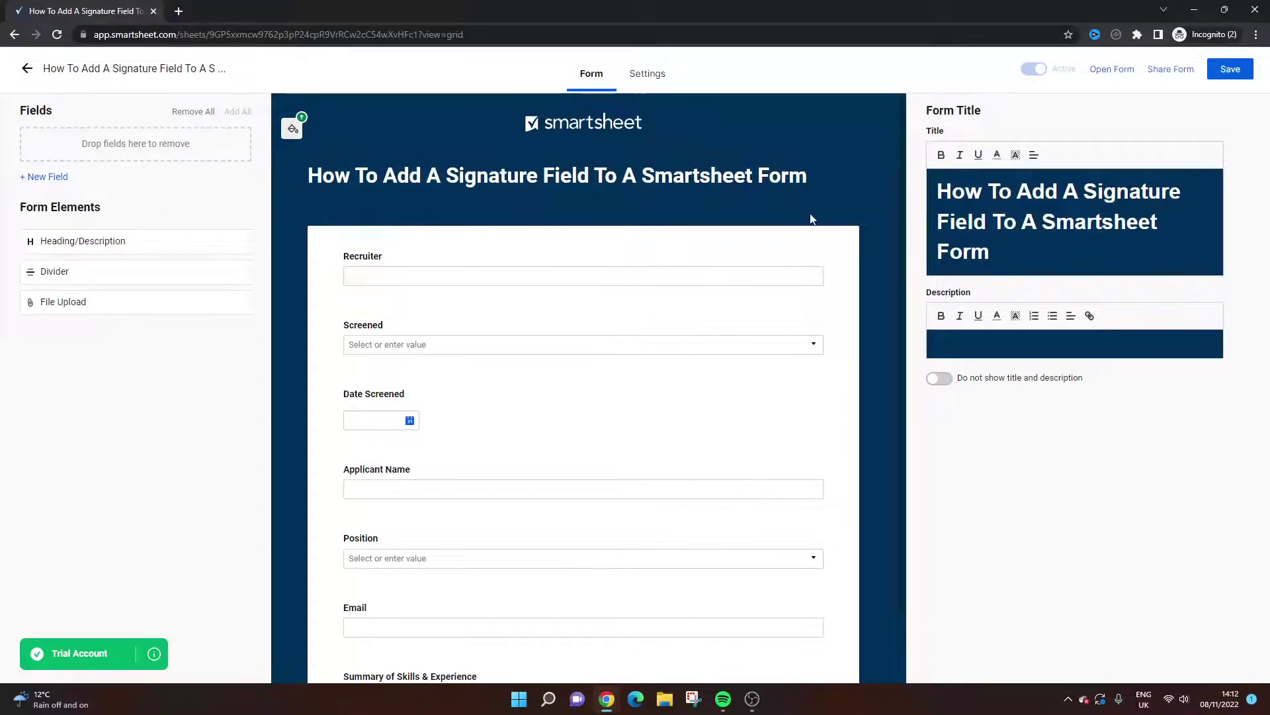
scroll(668, 222, "down", 1)
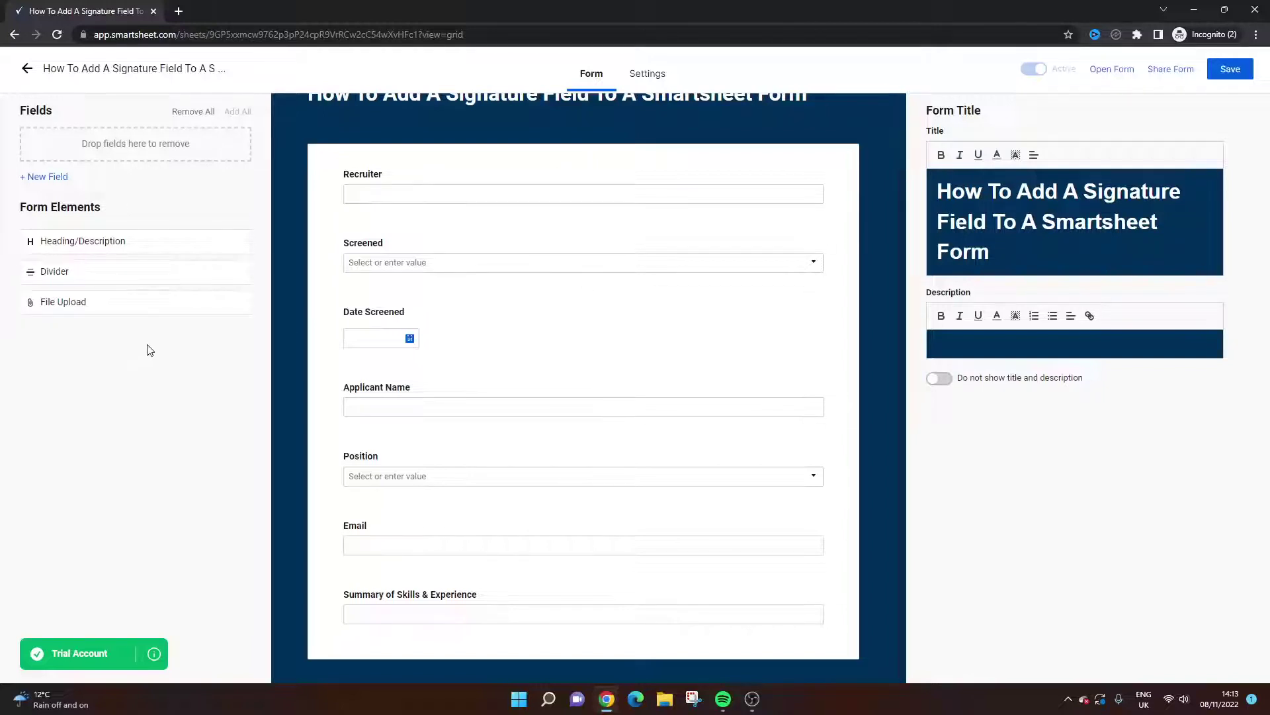
Add a File Upload field labelled 'Signature' with help text asking applicants to upload a photographed signature
left_click_drag(132, 308, 436, 635)
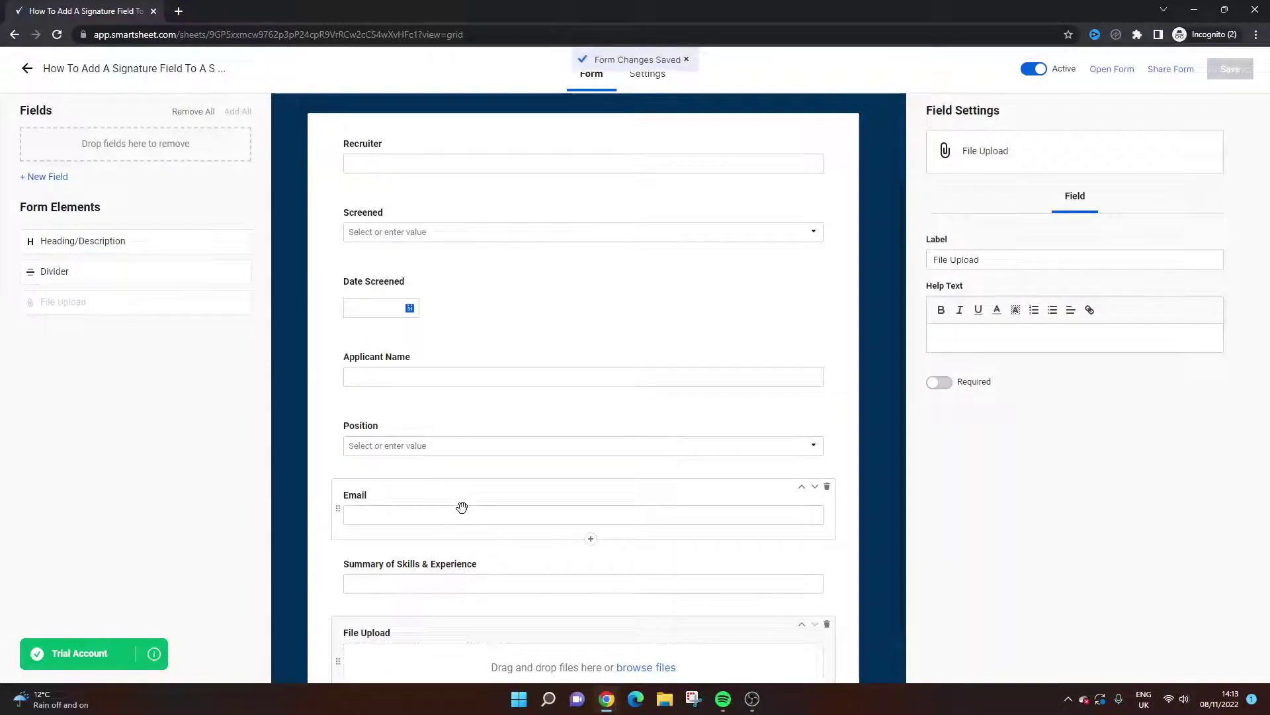
scroll(462, 507, "down", 1)
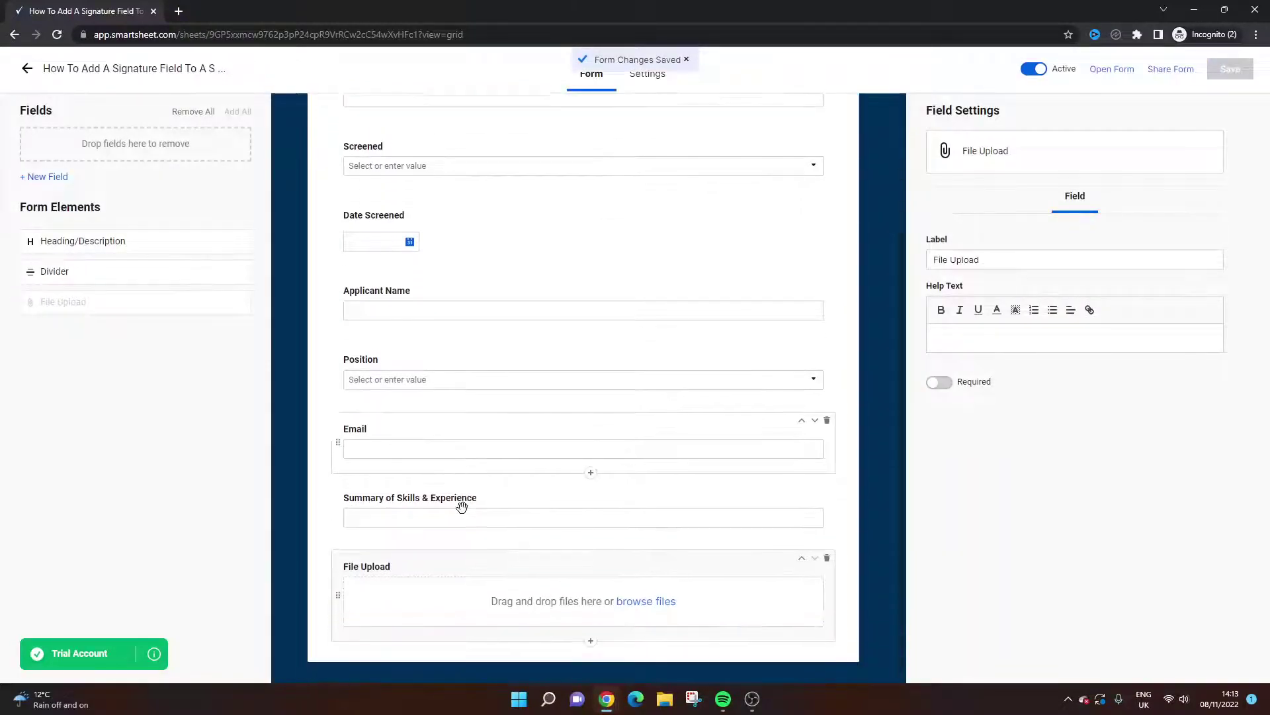
triple_click(971, 259)
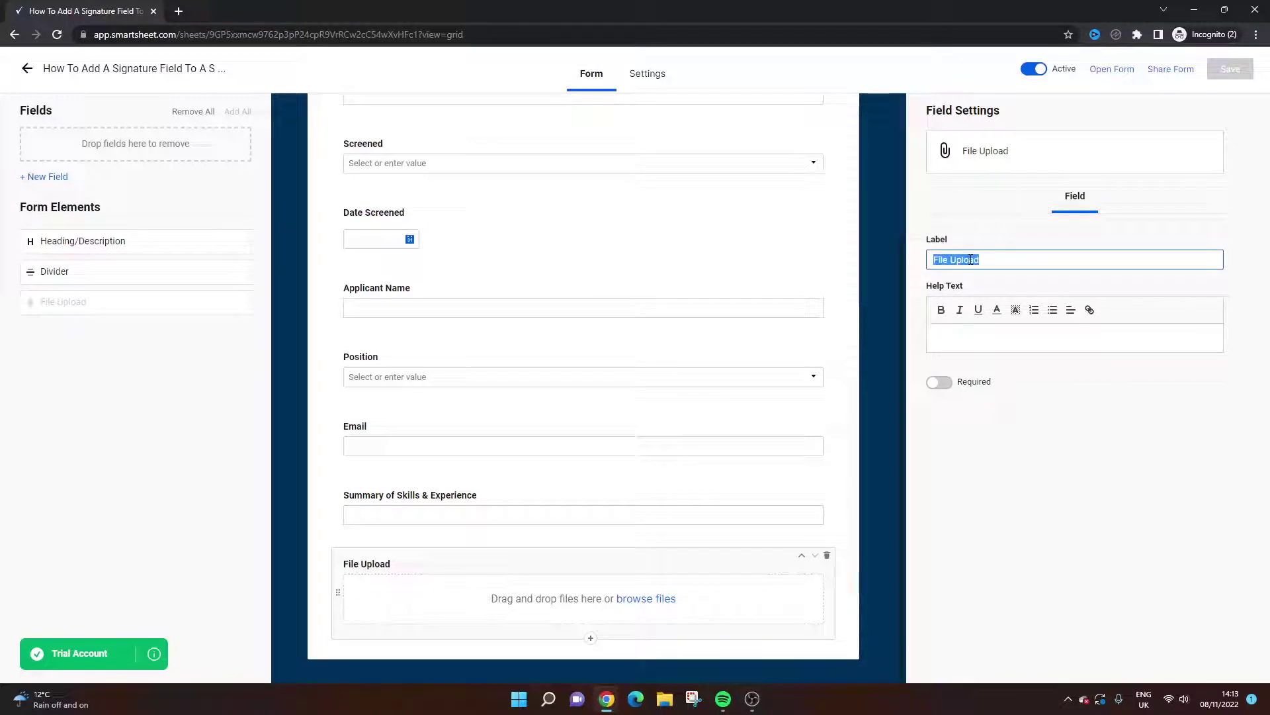
type("Signature")
left_click(971, 332)
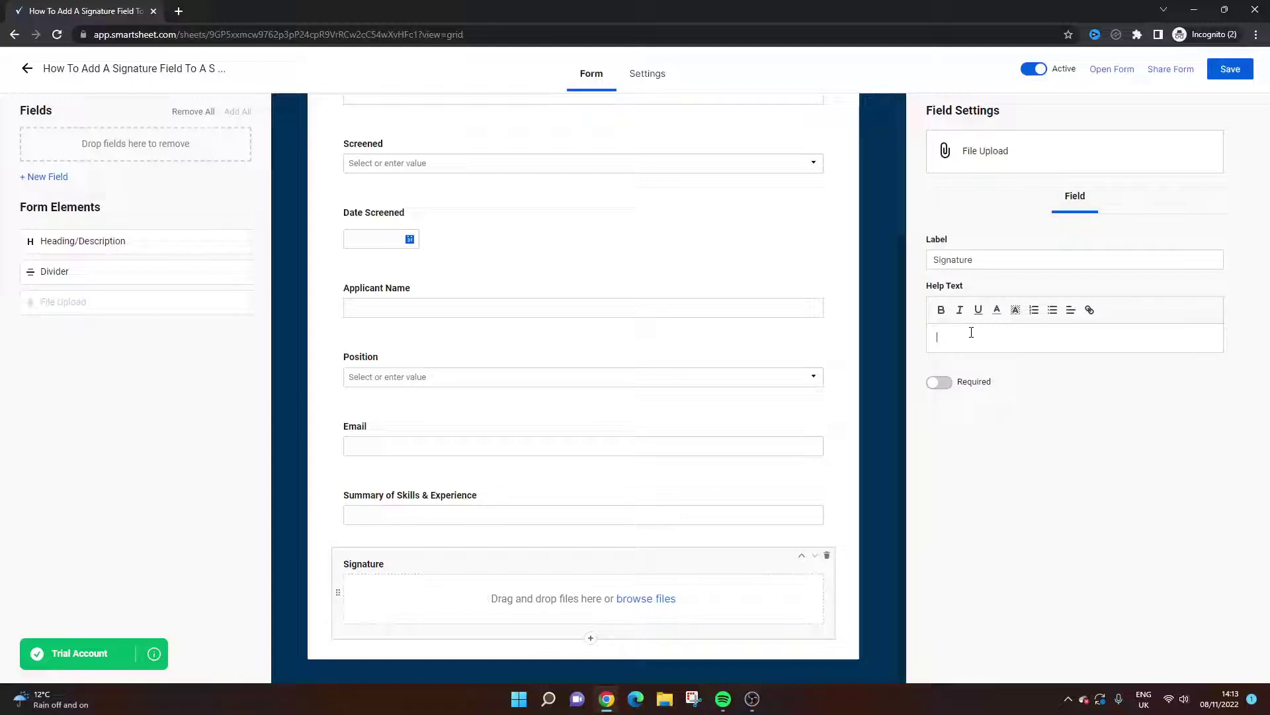
type("Please")
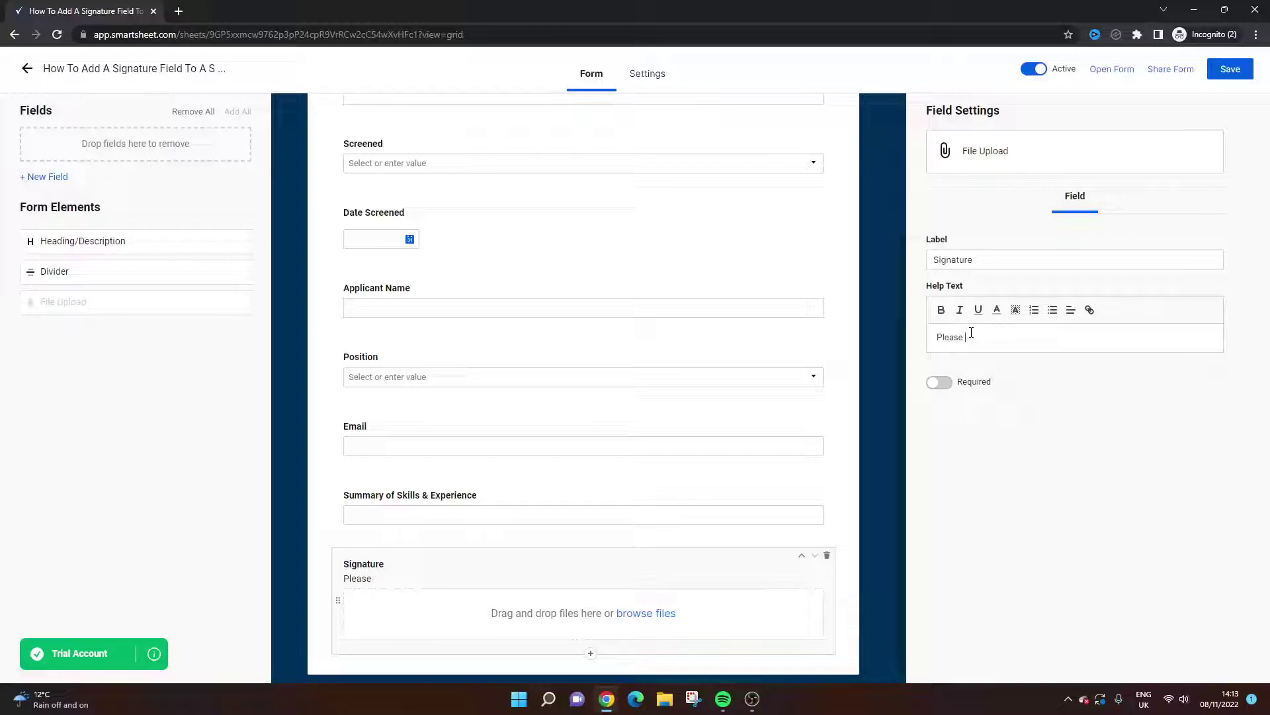
type(" write your")
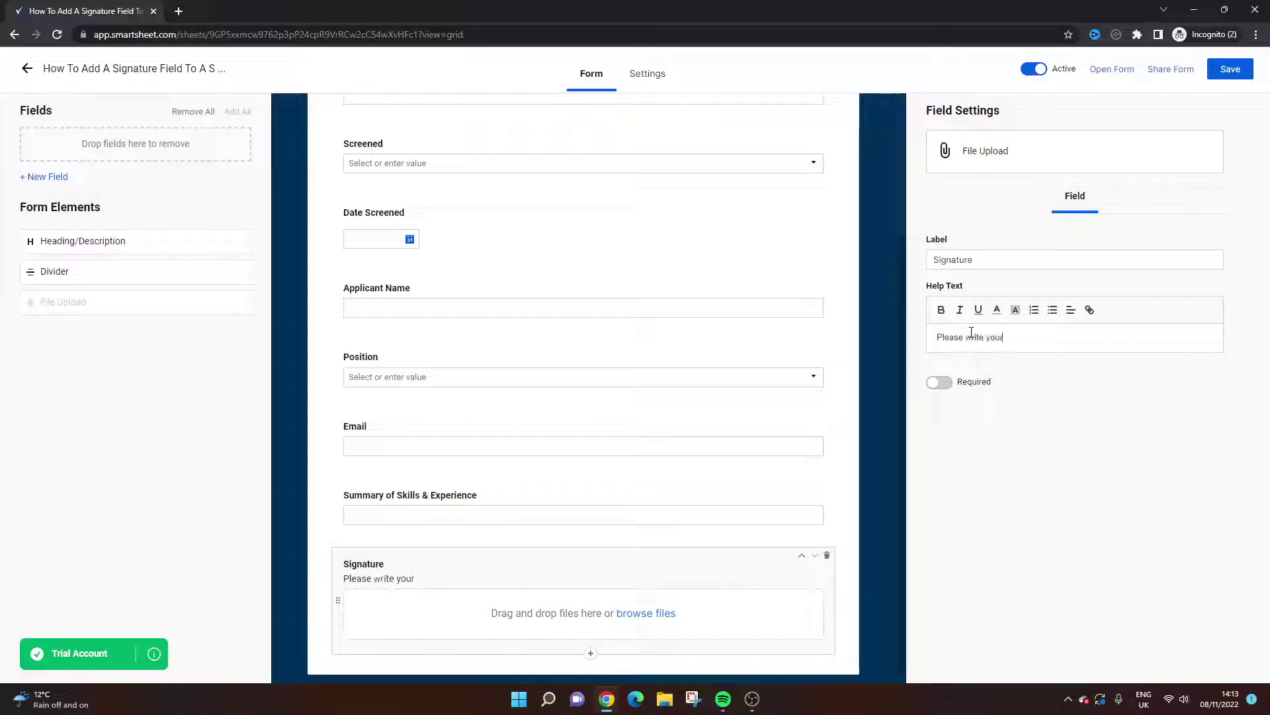
type(" signature on a piece of p")
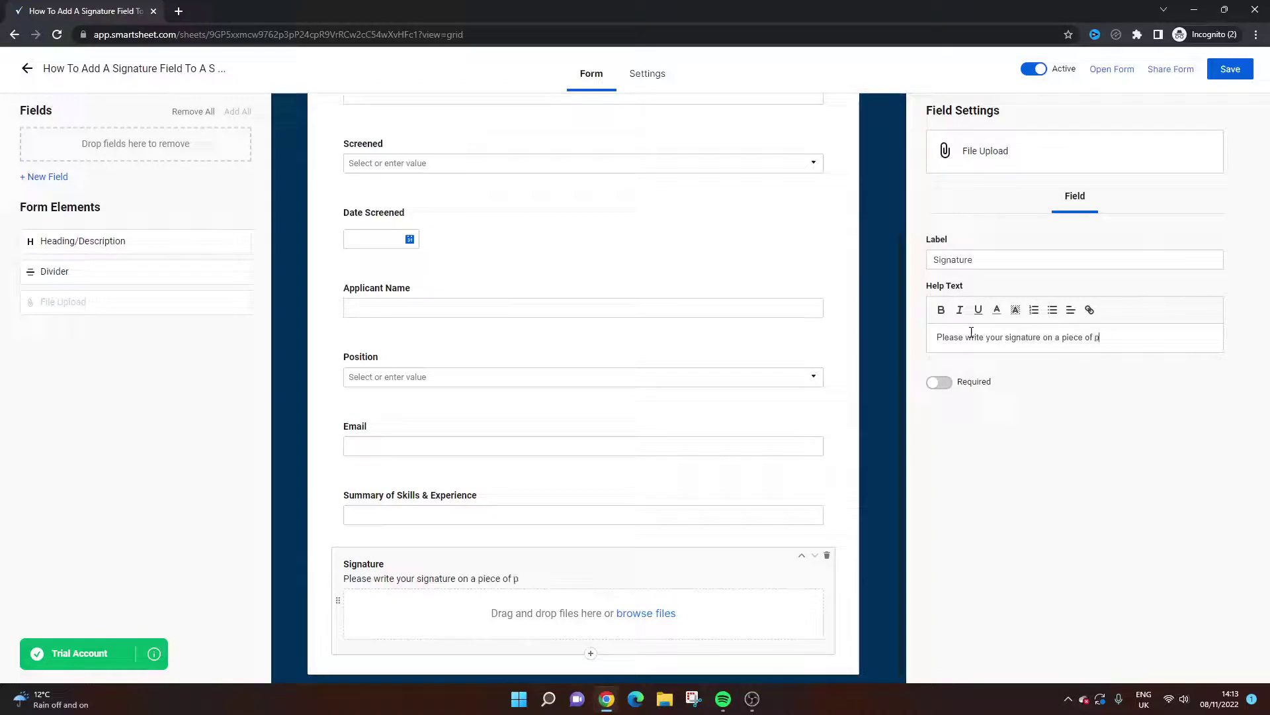
type("aper, take a picture, and upload he")
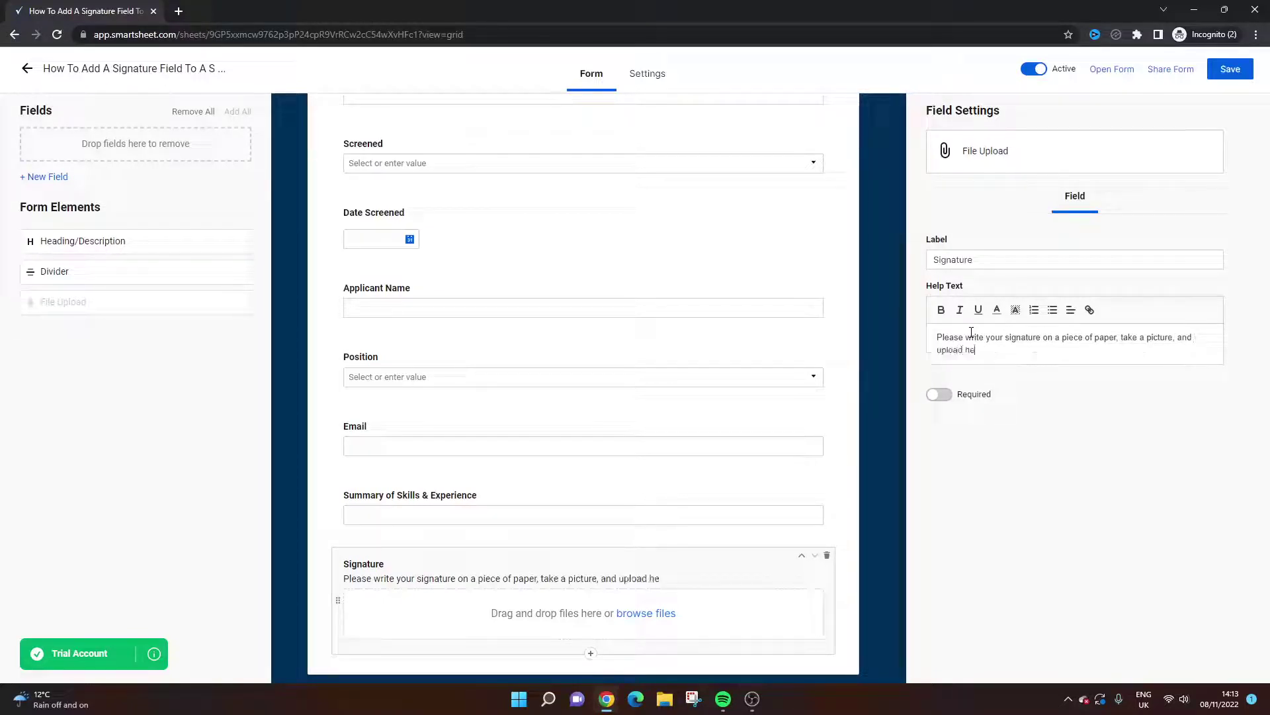
type("re")
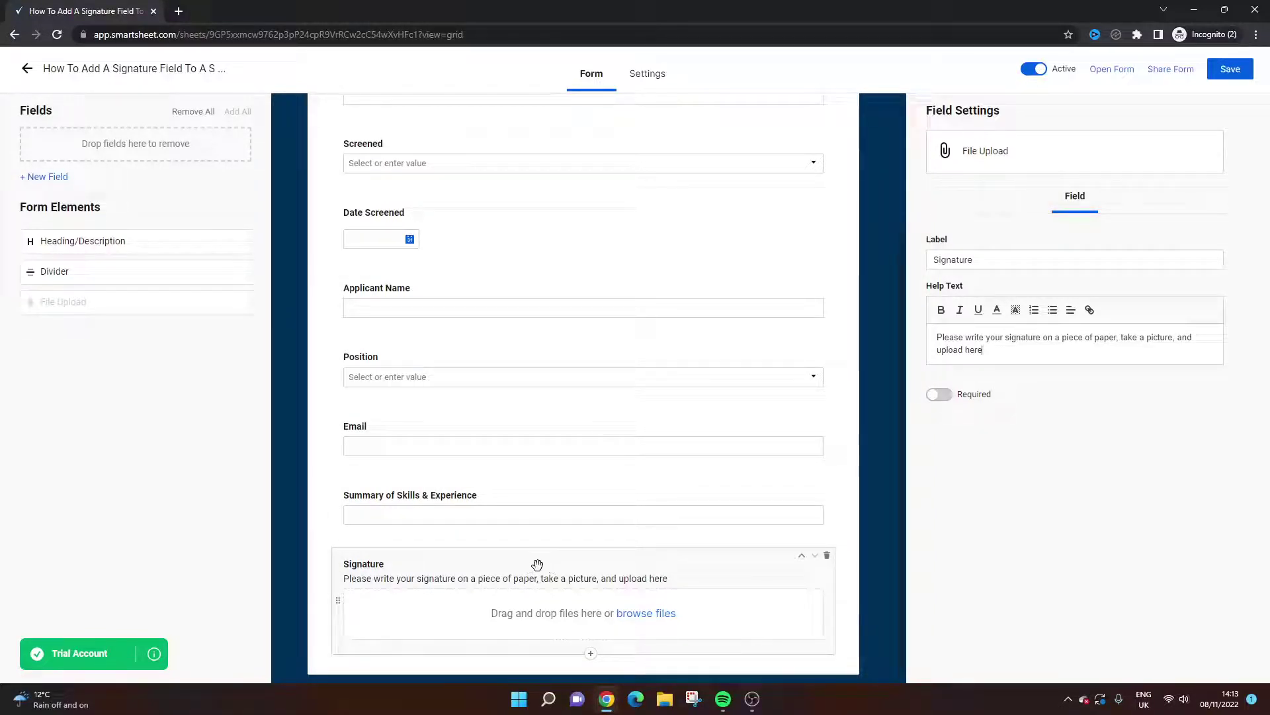
Delete the Signature upload field, save the form, and return to the sheet grid
left_click(827, 554)
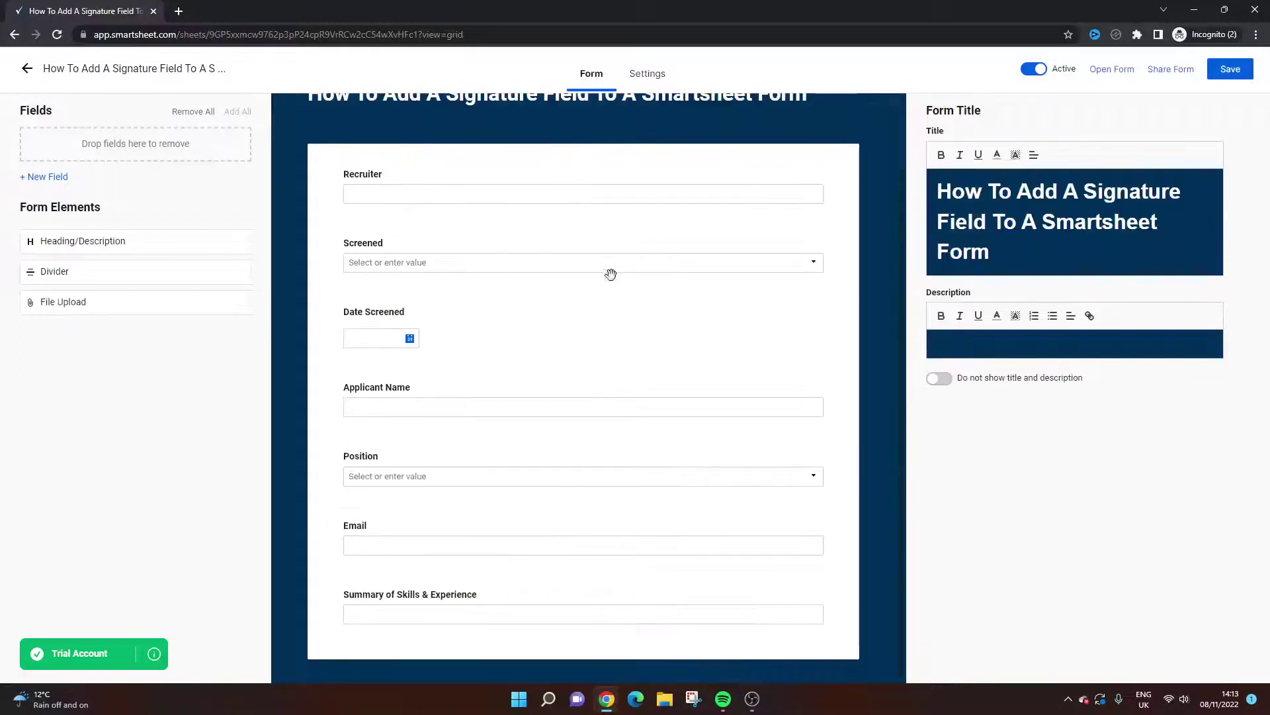
left_click(1232, 72)
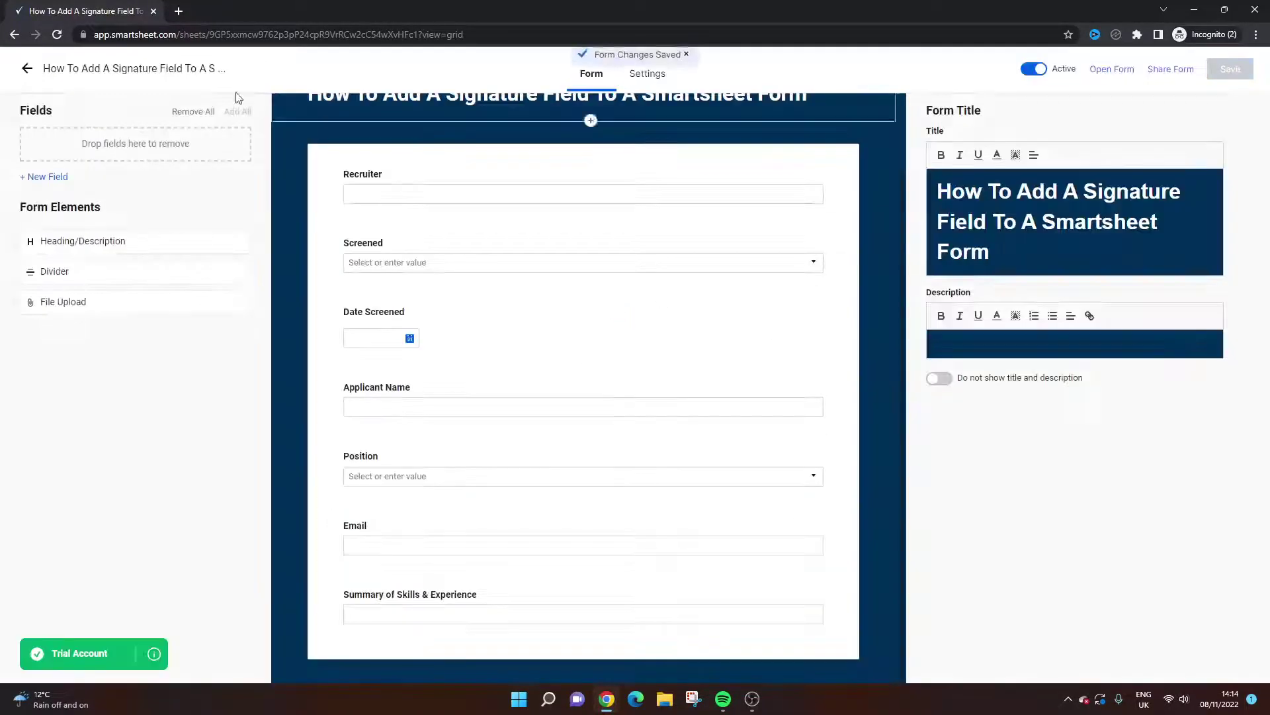
left_click(28, 68)
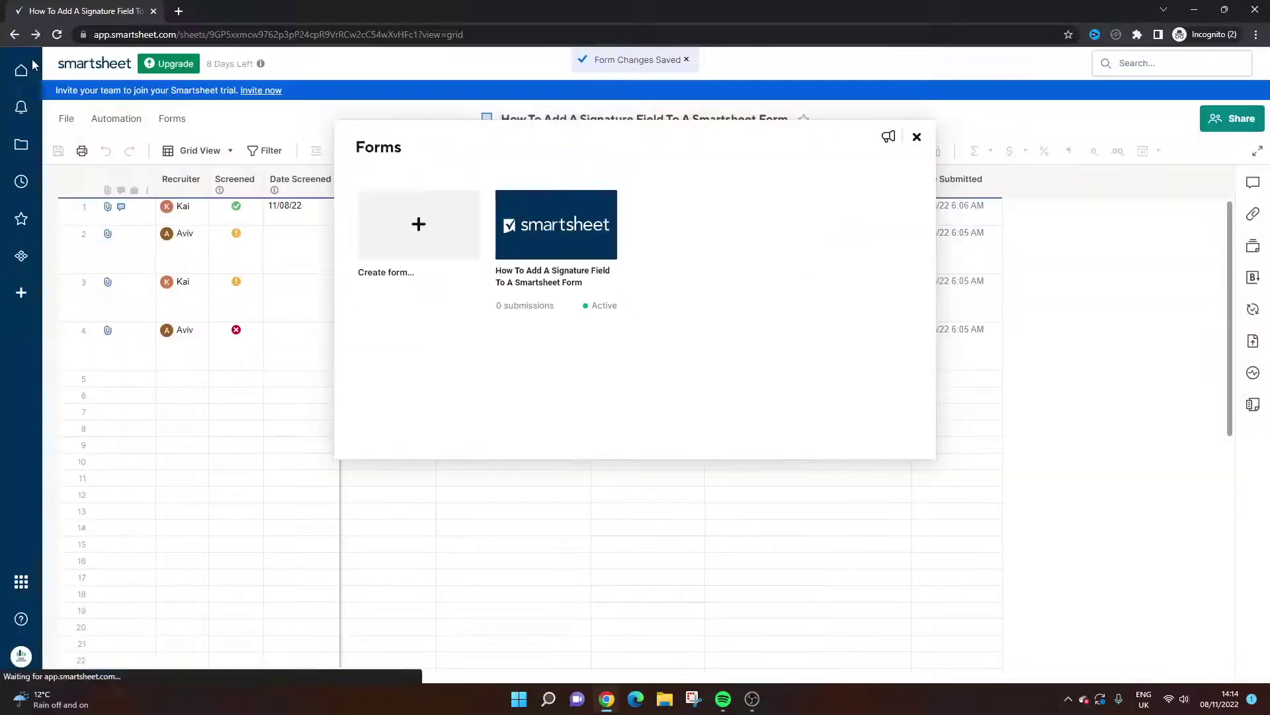
left_click(916, 137)
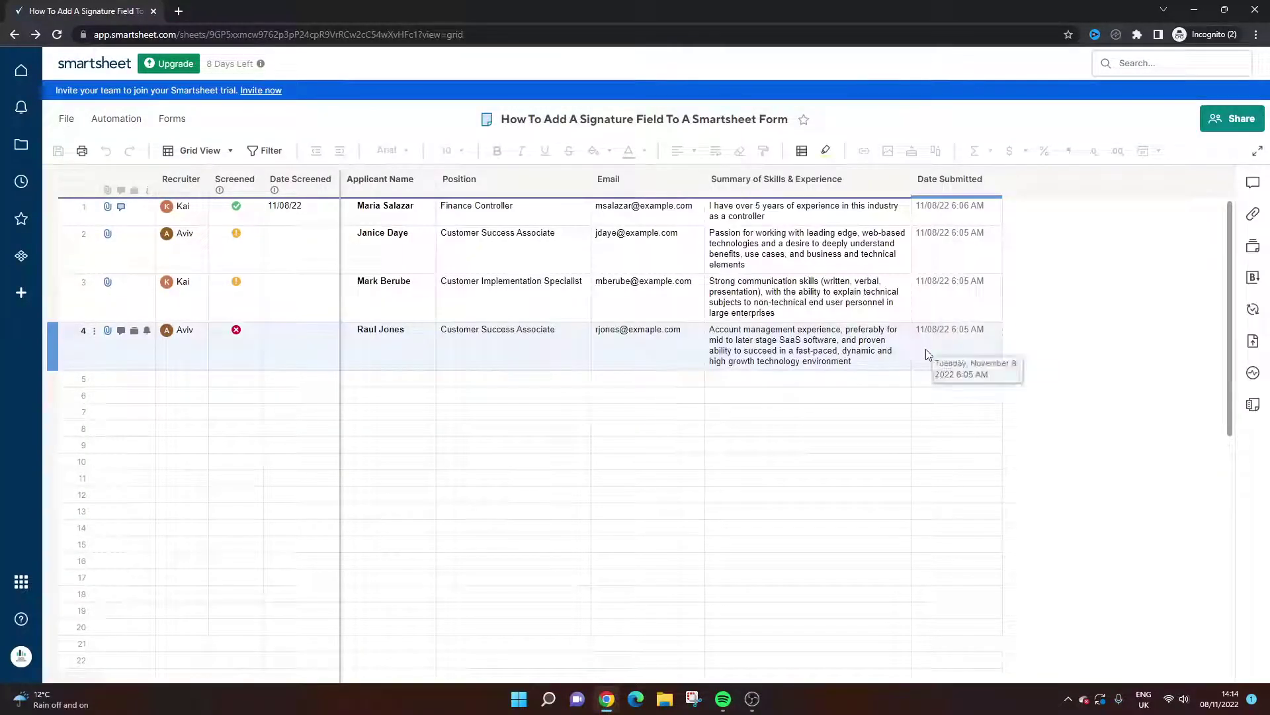
Insert a Text/Number column named 'Signature' right of Summary of Skills & Experience
right_click(868, 177)
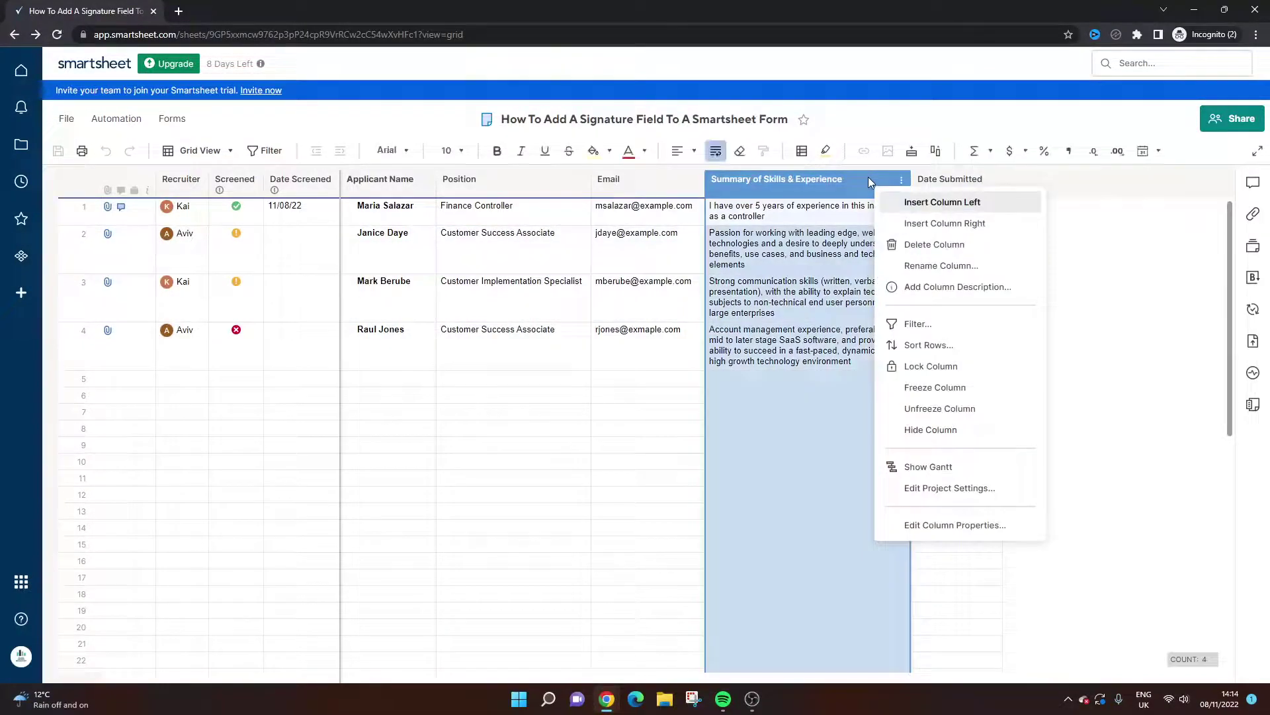
left_click(920, 220)
type("Signature")
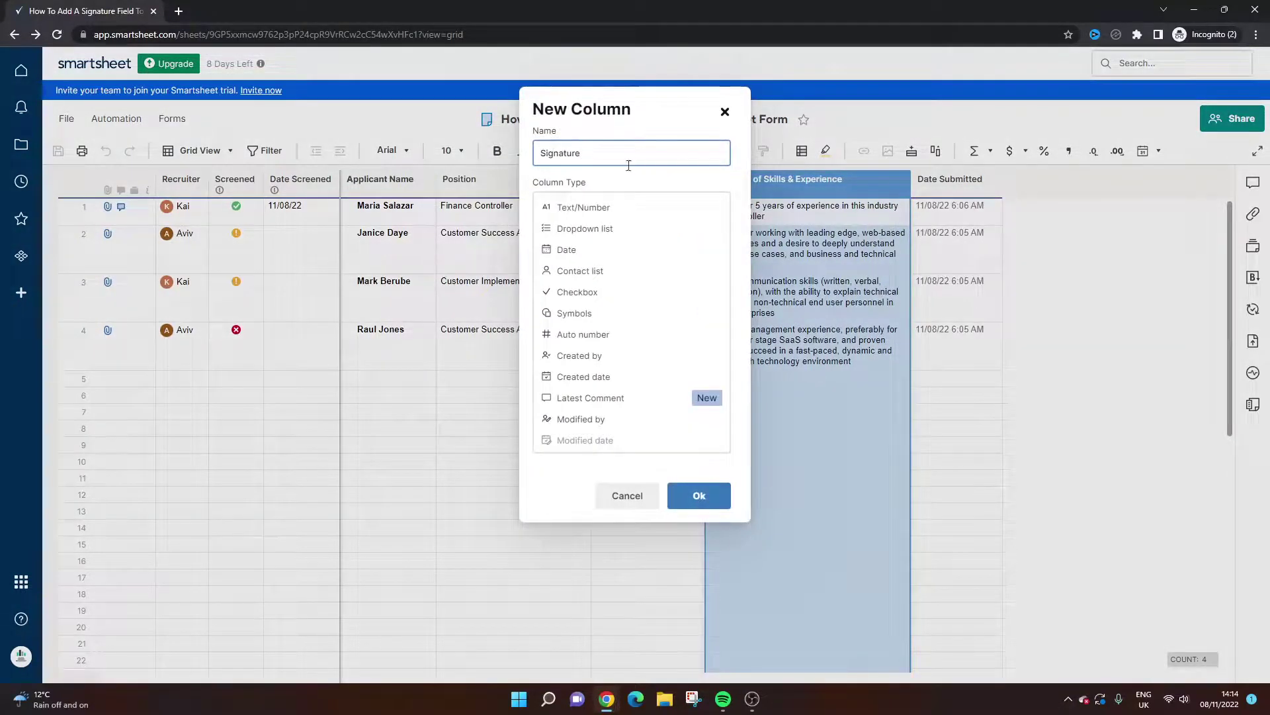
left_click(612, 209)
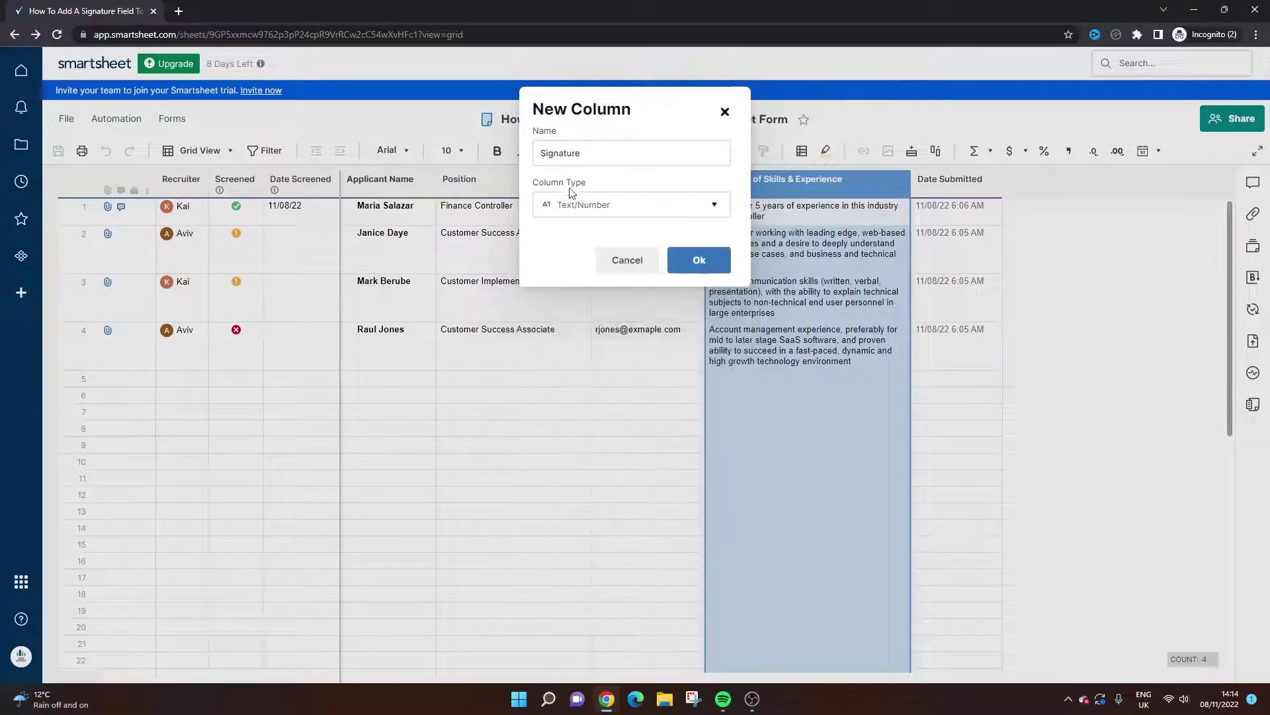
left_click(703, 264)
left_click(918, 253)
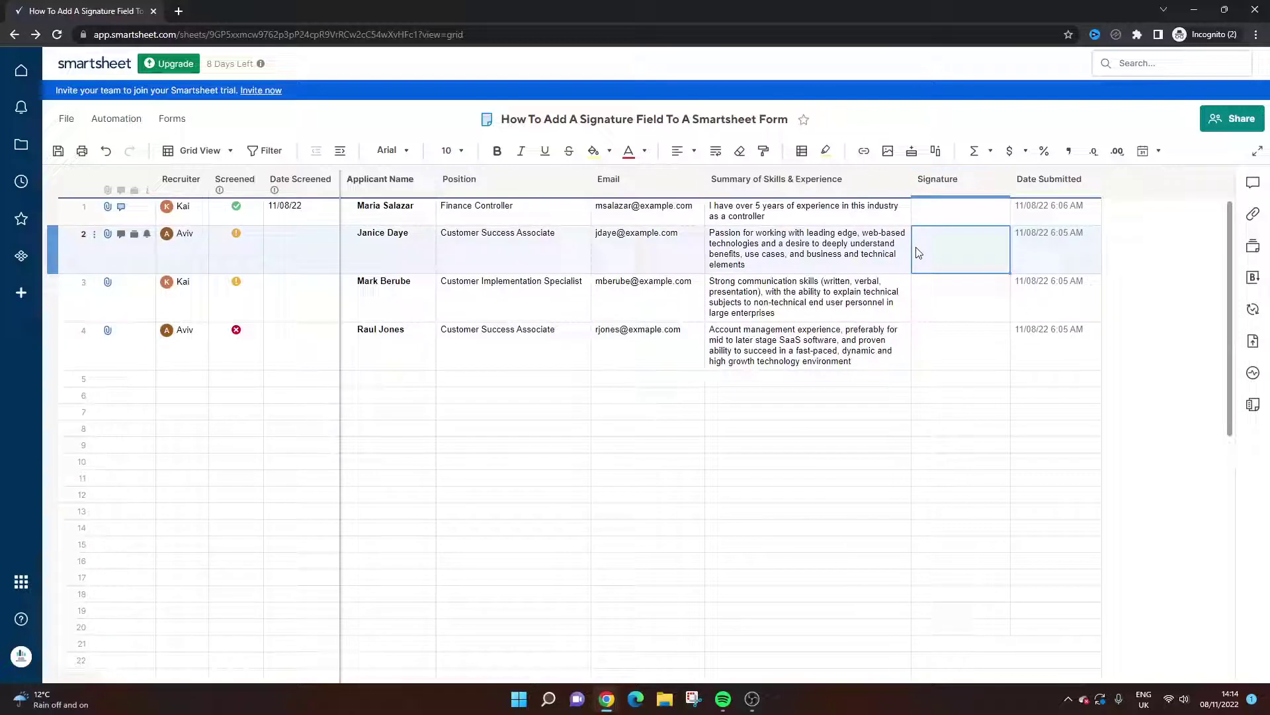
Insert a checkbox-only 'Confirmation' column right of Signature and save the sheet
right_click(931, 185)
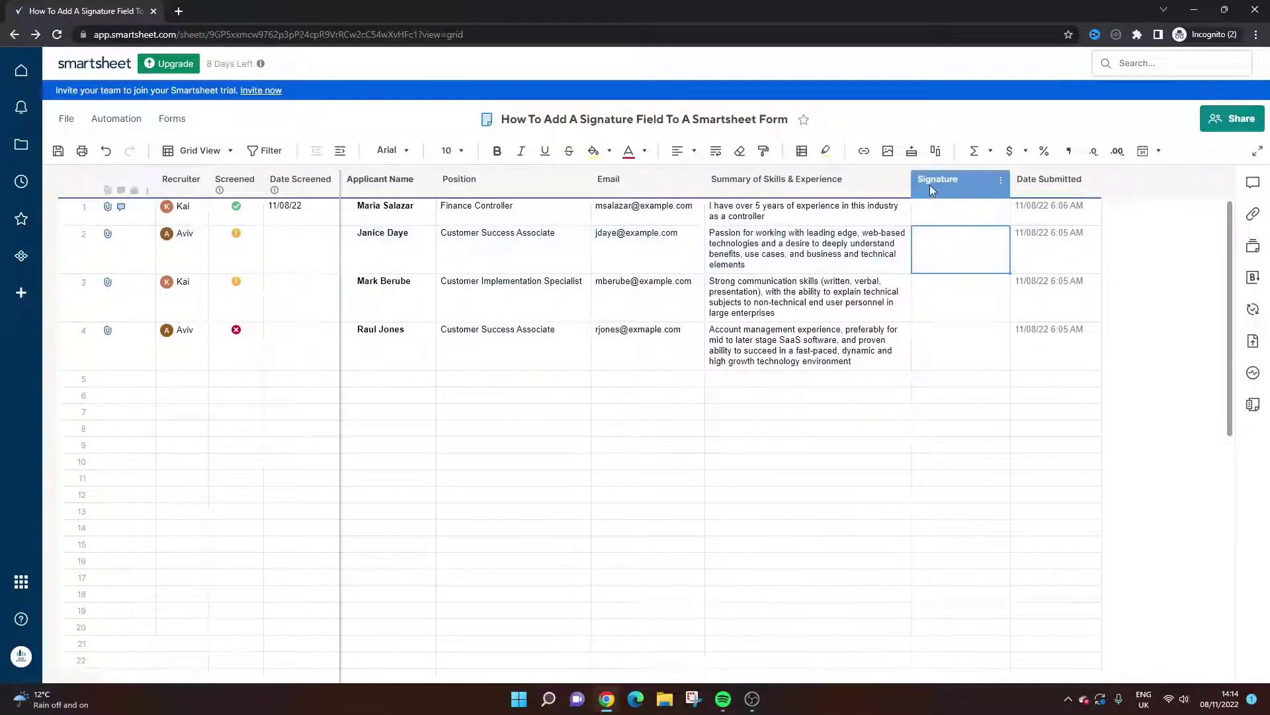
left_click(968, 230)
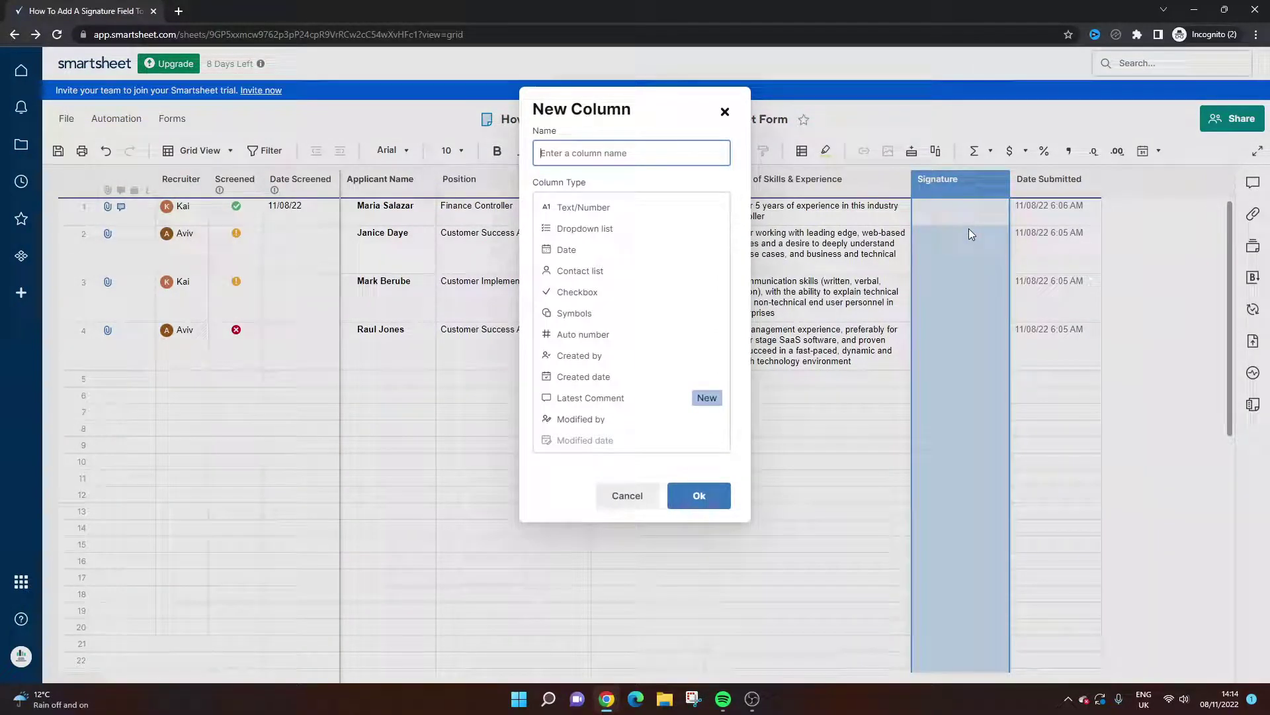
type("Confirmation")
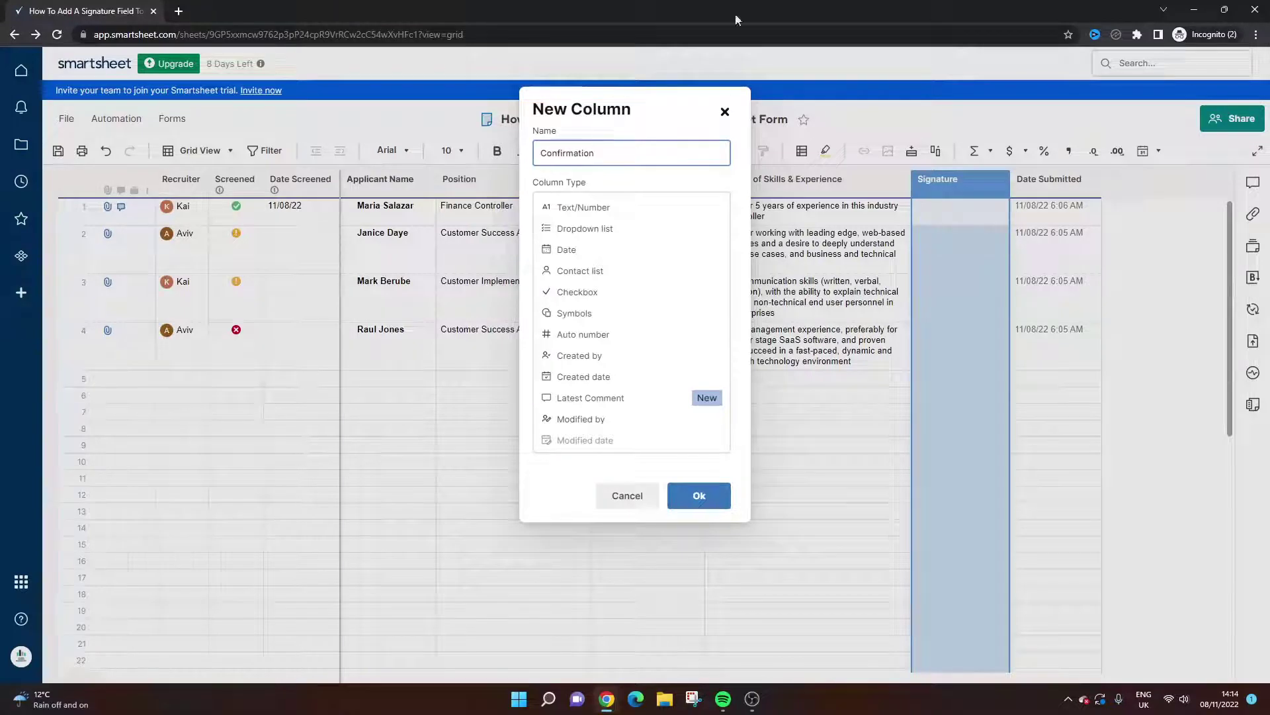
left_click(596, 293)
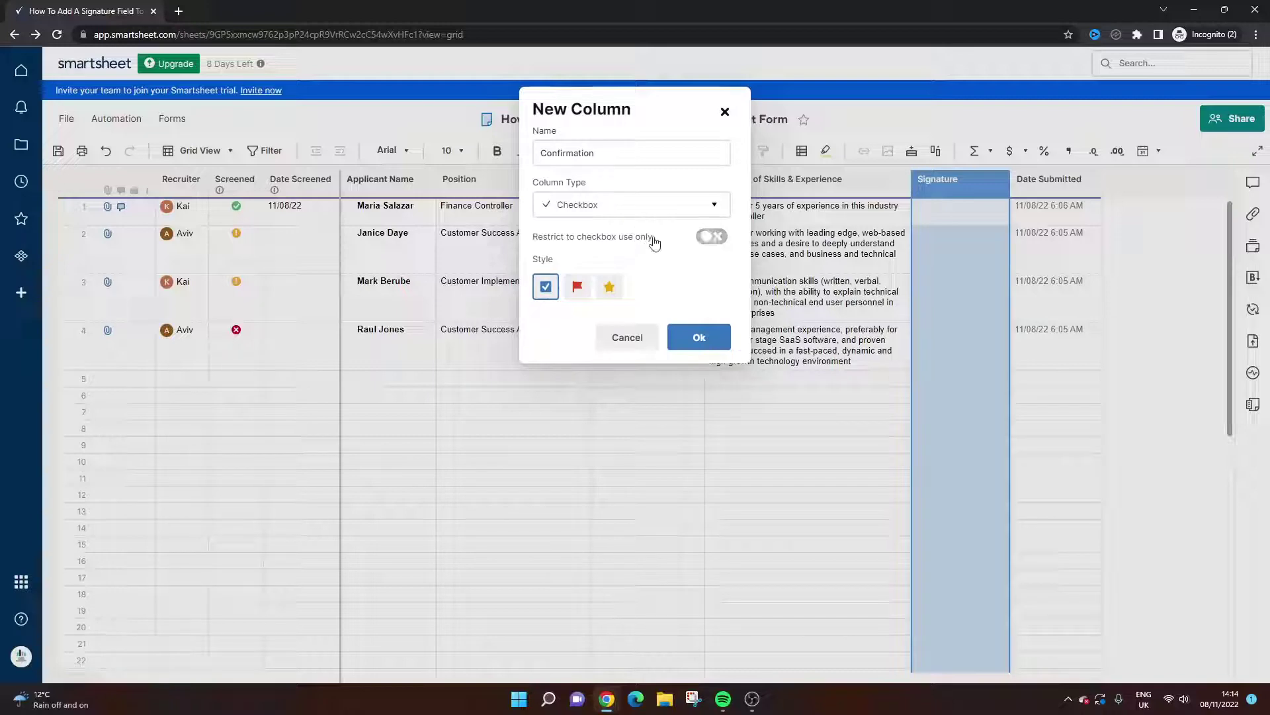
left_click(711, 237)
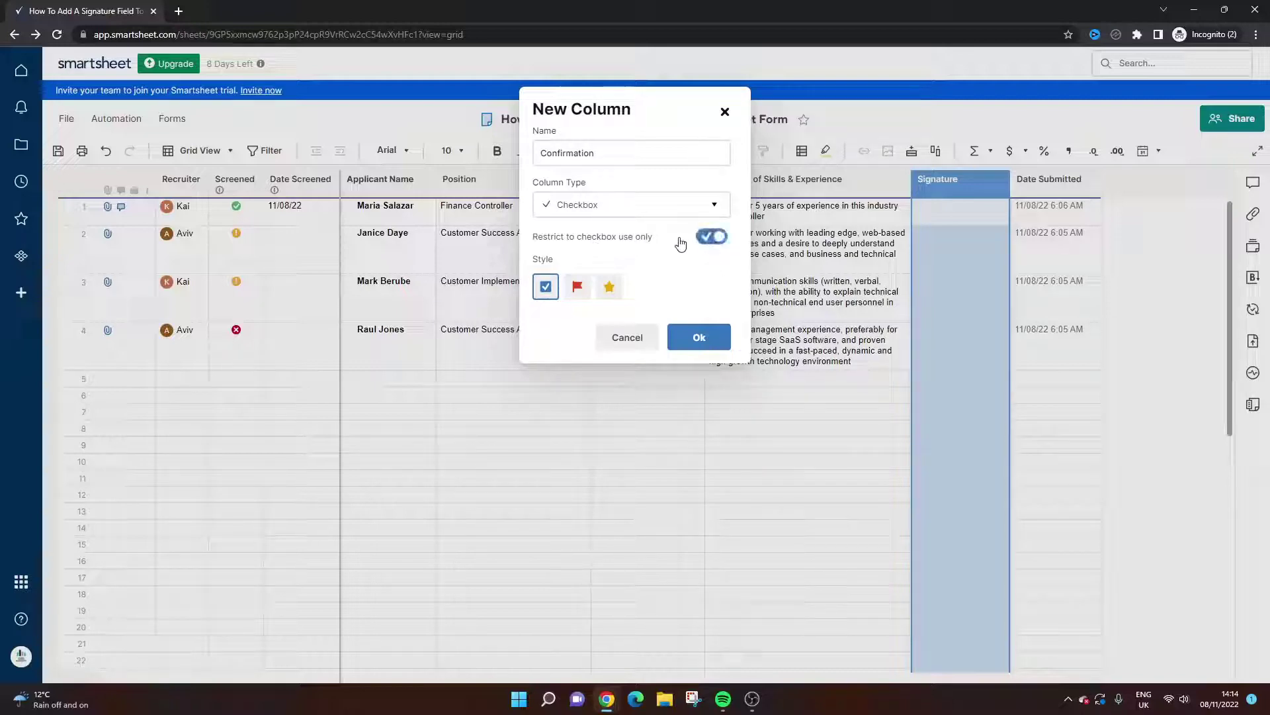
left_click(698, 337)
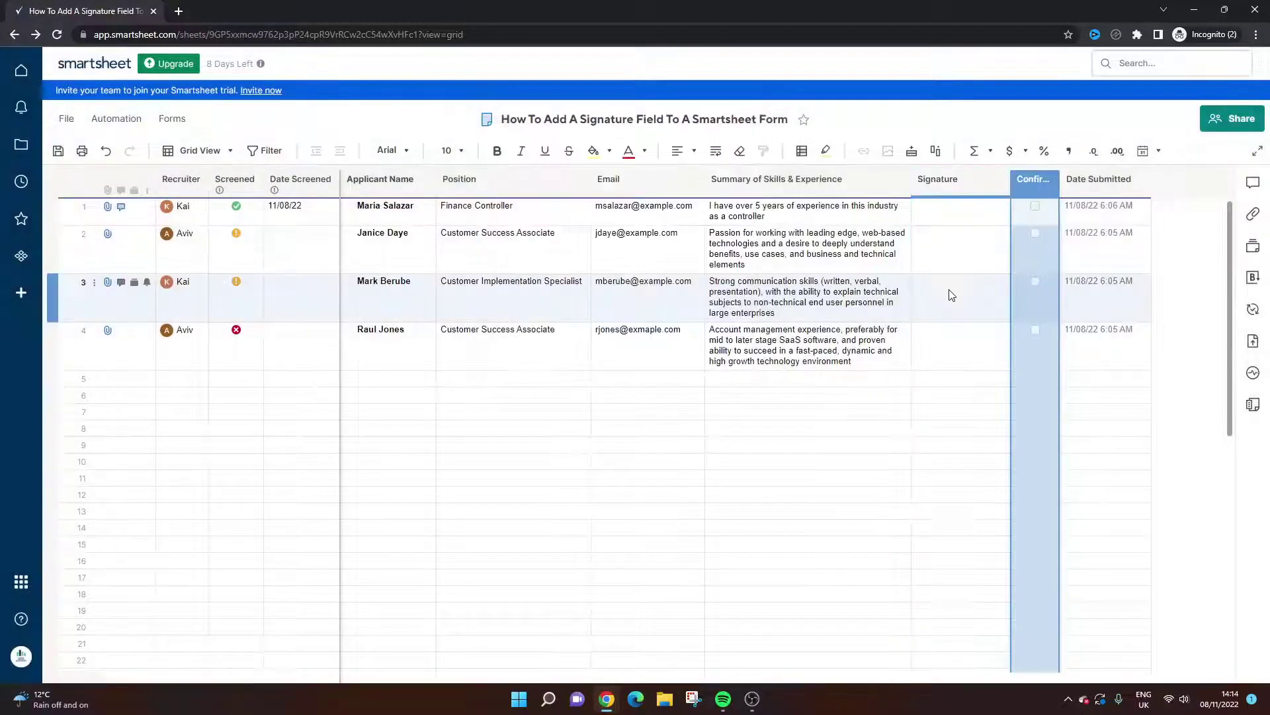
left_click(1003, 256)
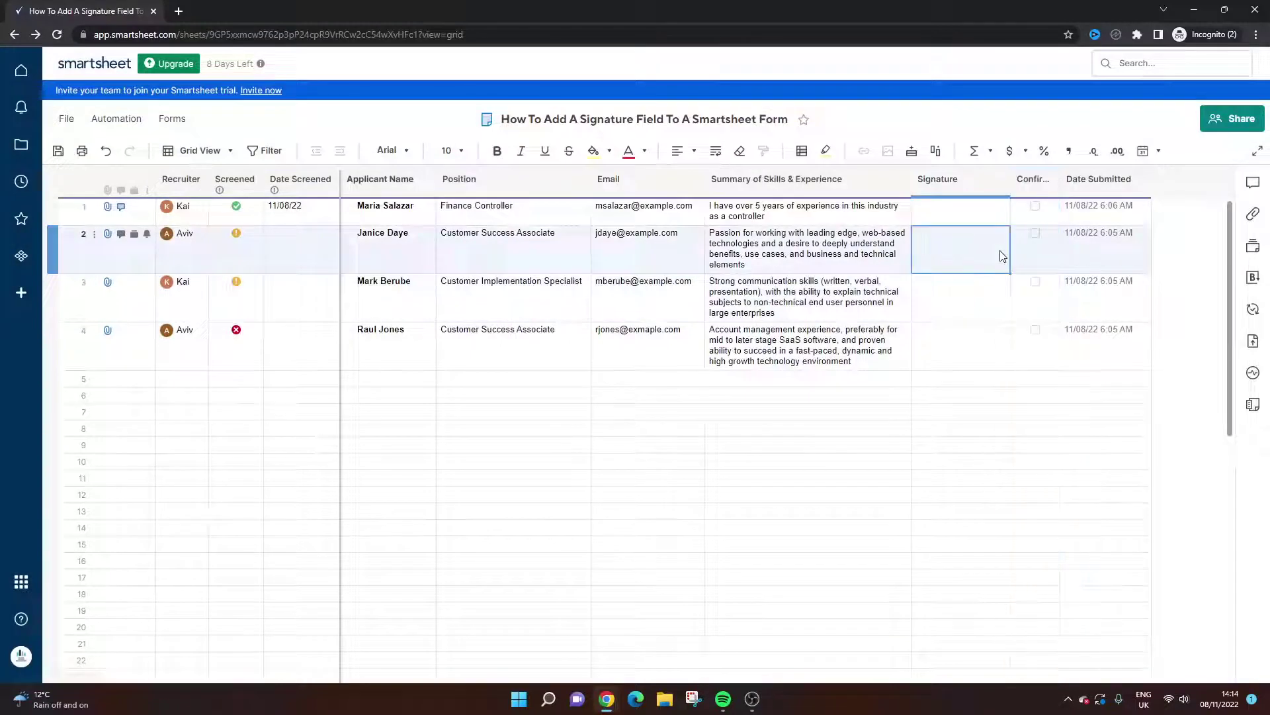
left_click(58, 150)
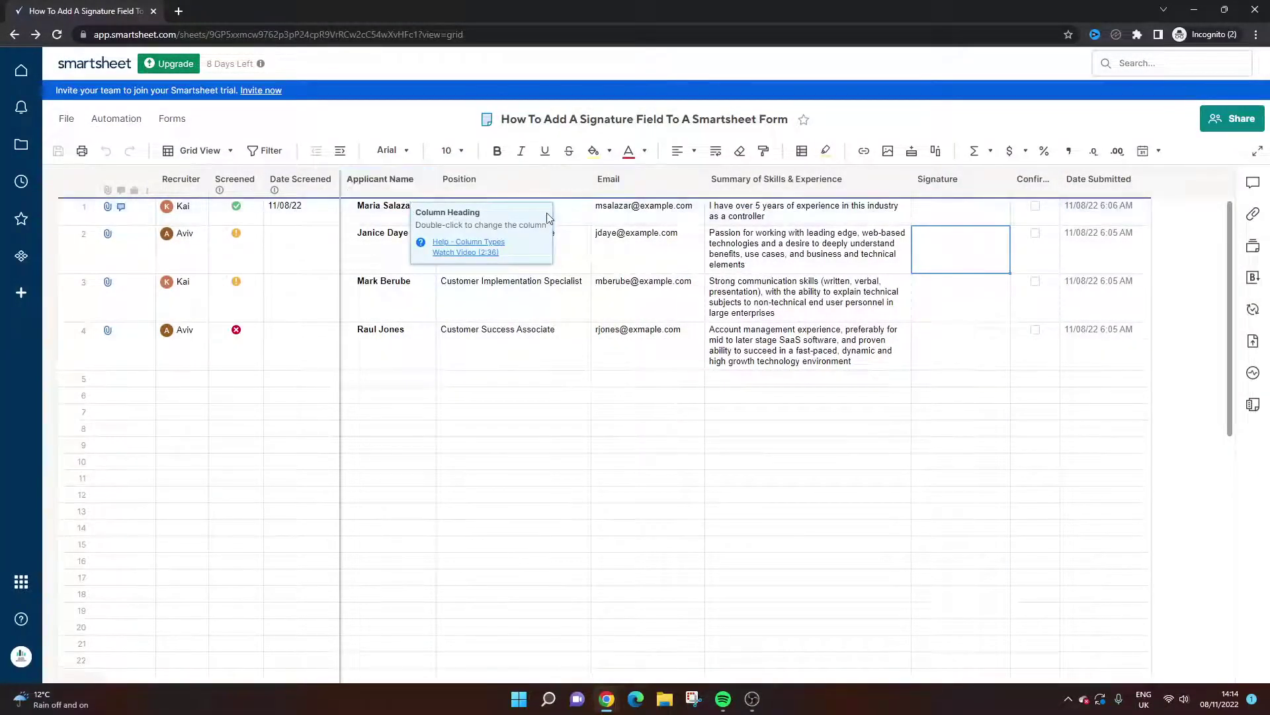
left_click(944, 278)
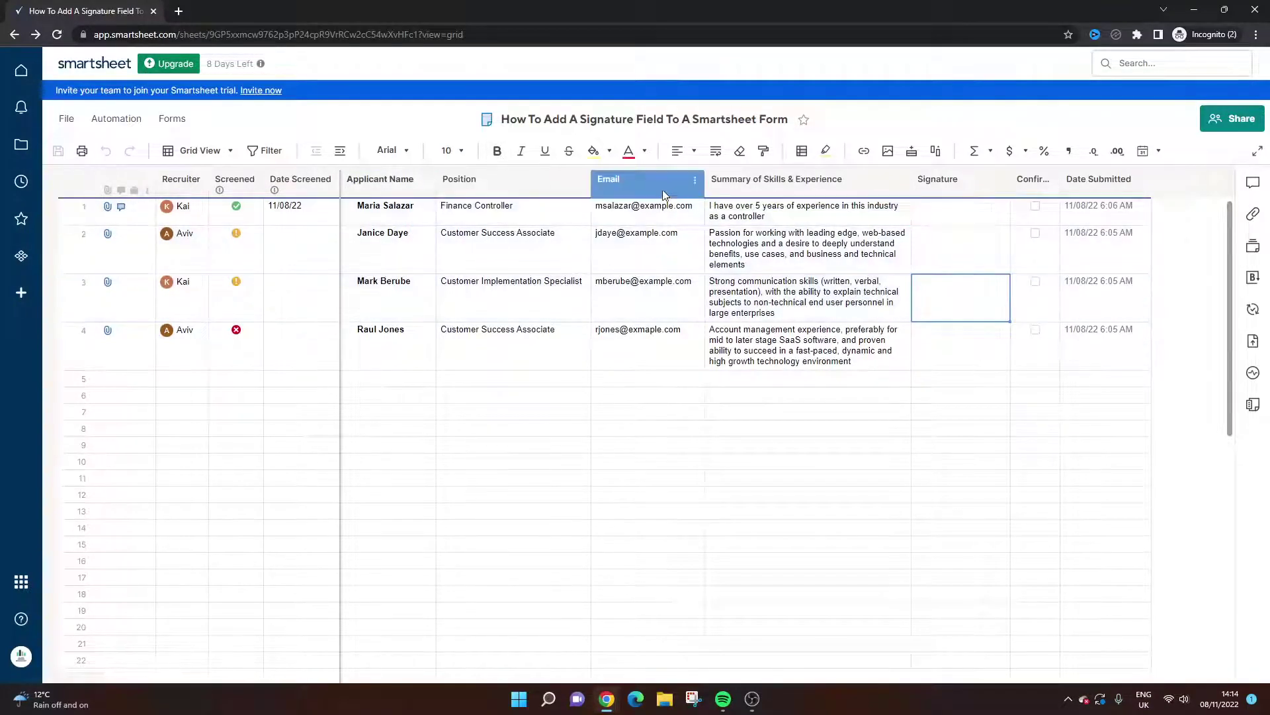
From Manage Forms, open the sheet's existing form for editing
left_click(177, 120)
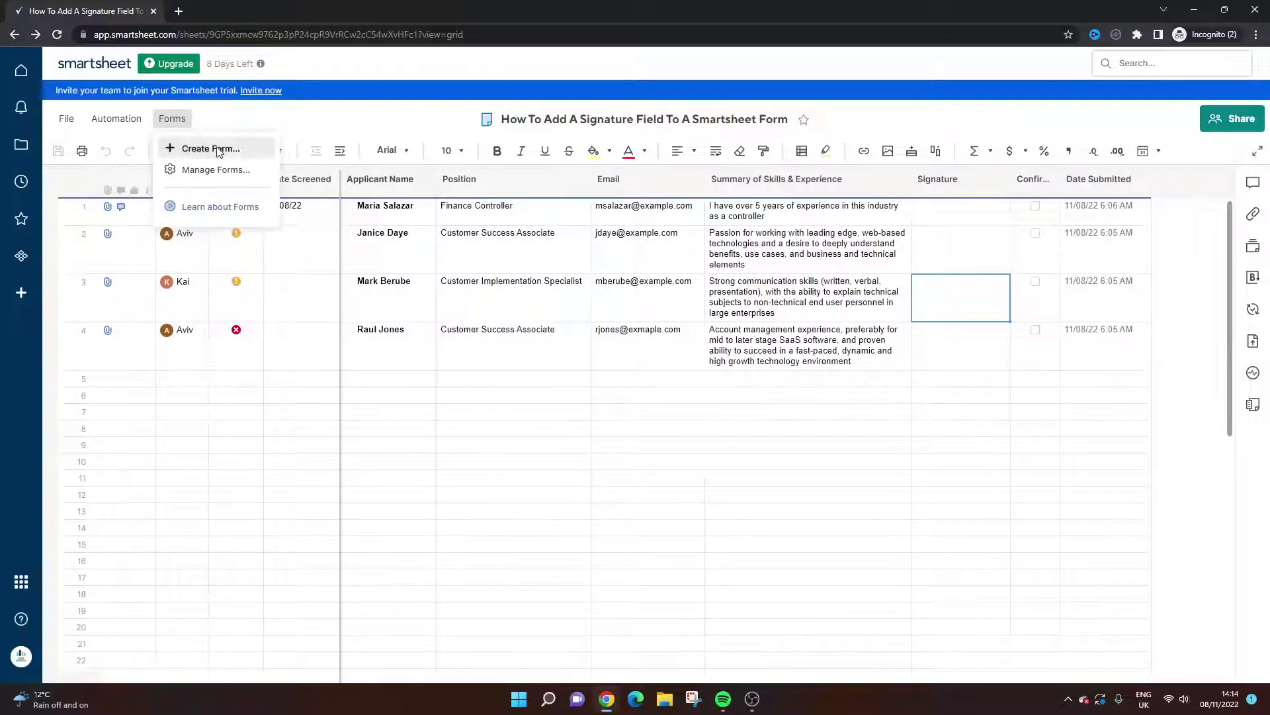
left_click(220, 170)
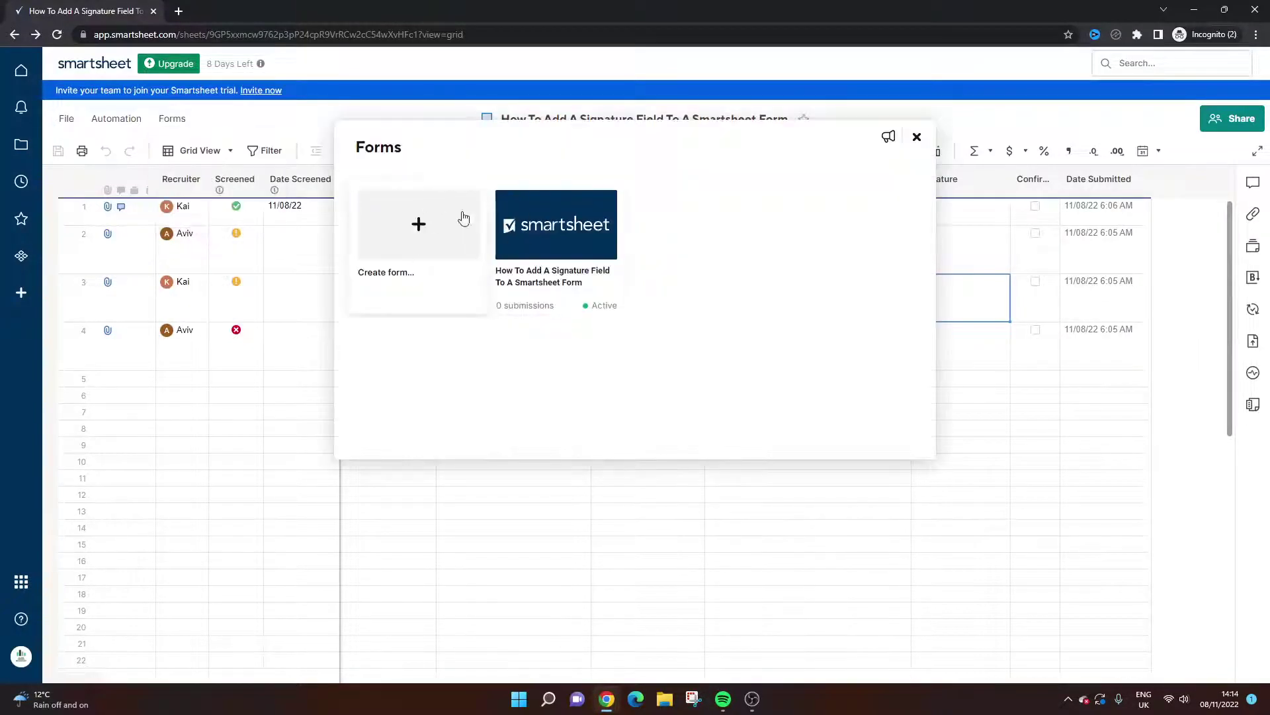
mouse_move(519, 283)
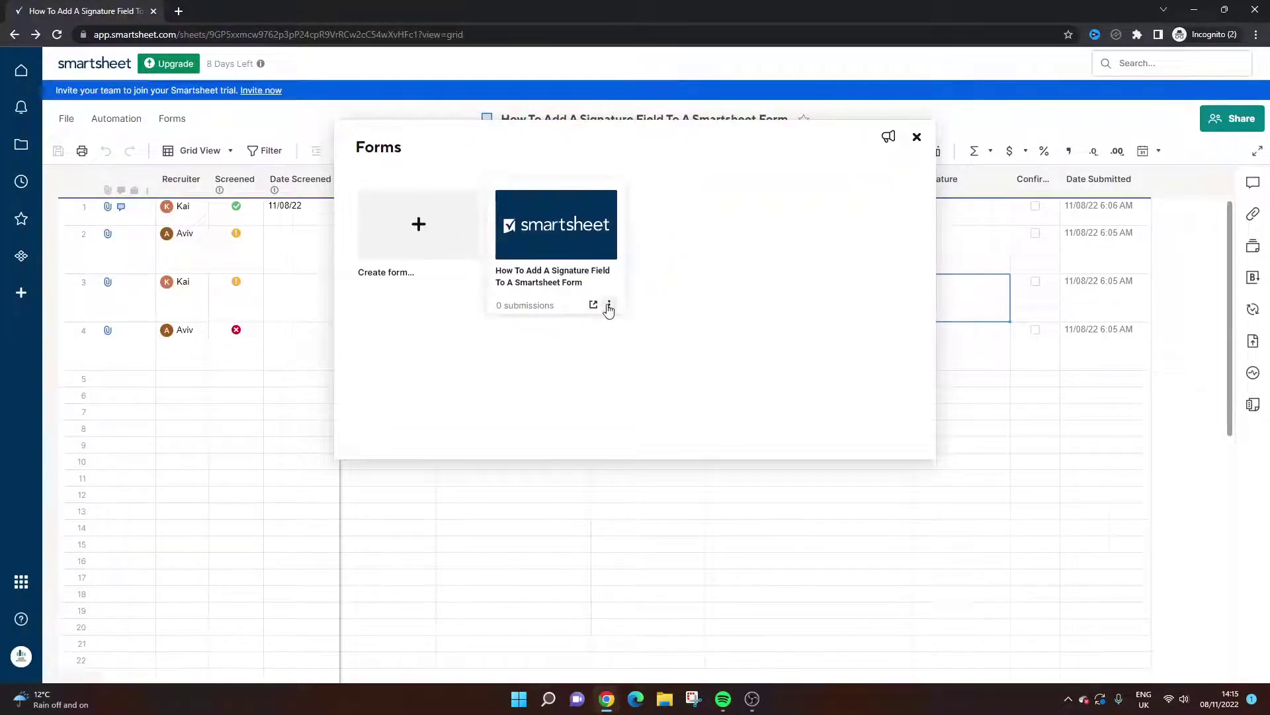
left_click(608, 307)
left_click(639, 325)
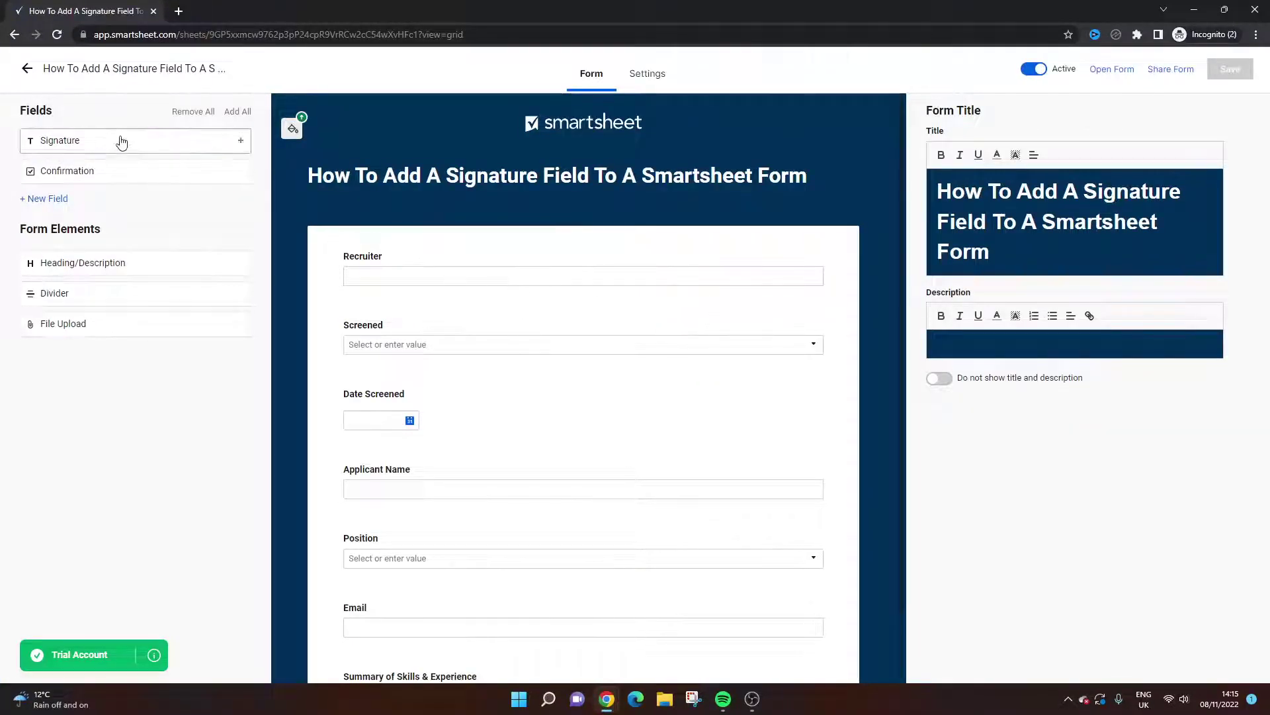
Add a required Signature field with help text 'Please submit your full name which we will use as a form of signature.'
scroll(503, 360, "down", 2)
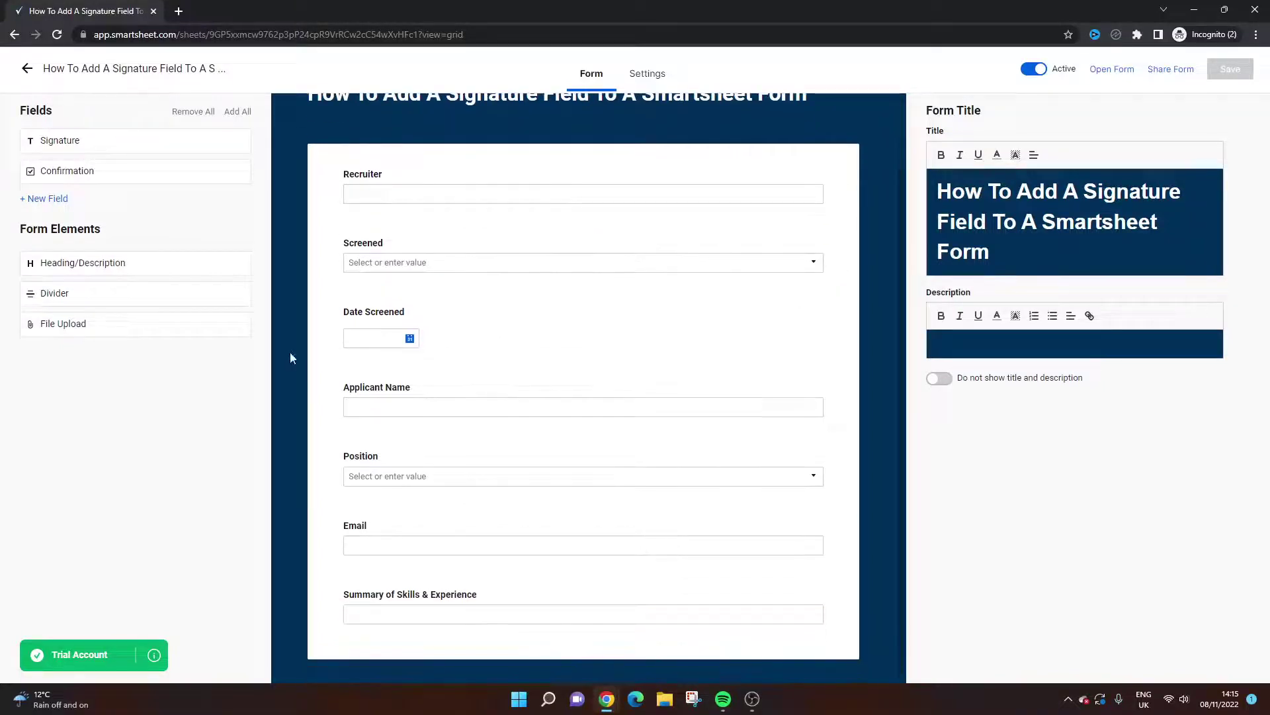
mouse_move(74, 148)
left_mouse_down()
mouse_move(208, 173)
mouse_move(426, 585)
mouse_move(422, 636)
mouse_move(400, 638)
left_mouse_up()
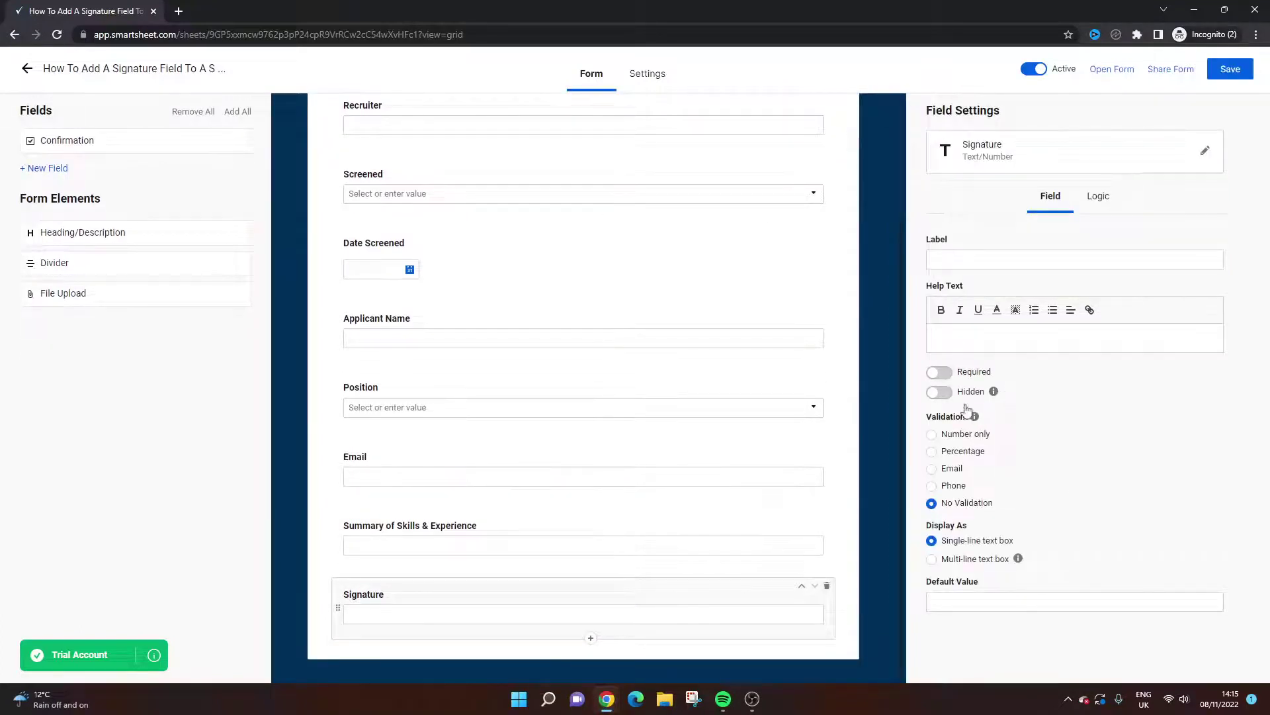
left_click(938, 374)
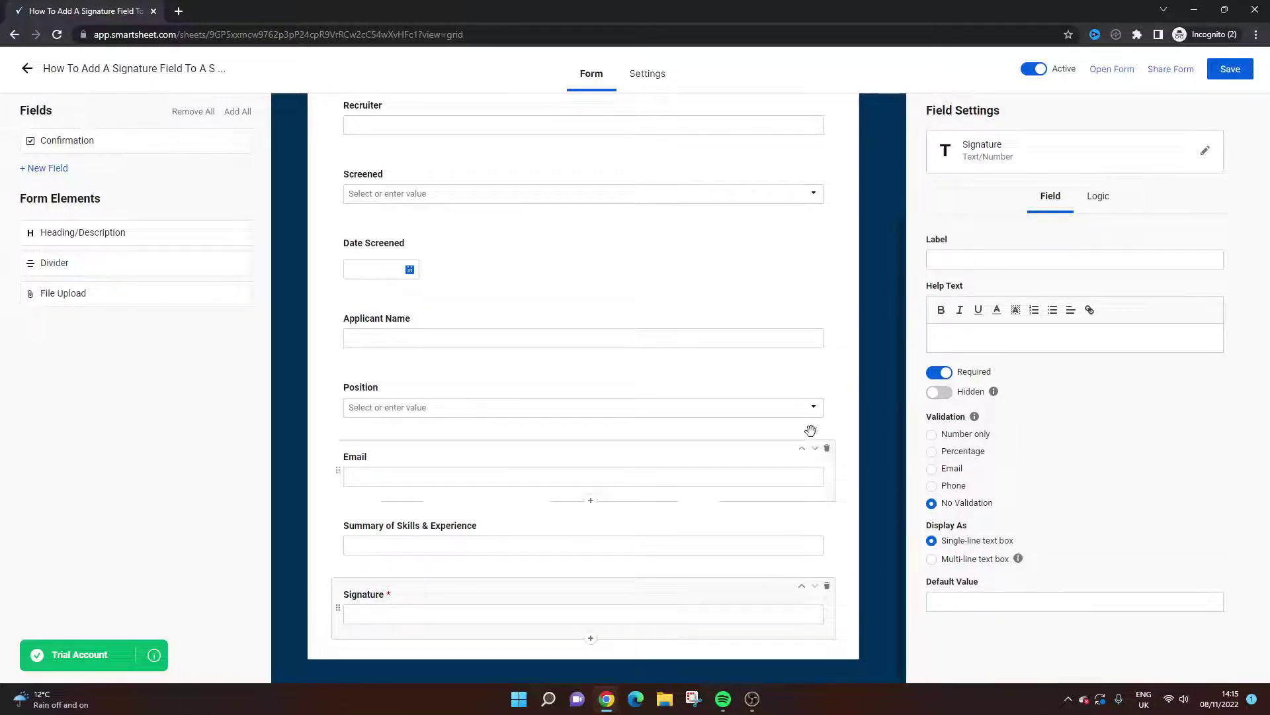
left_click(947, 342)
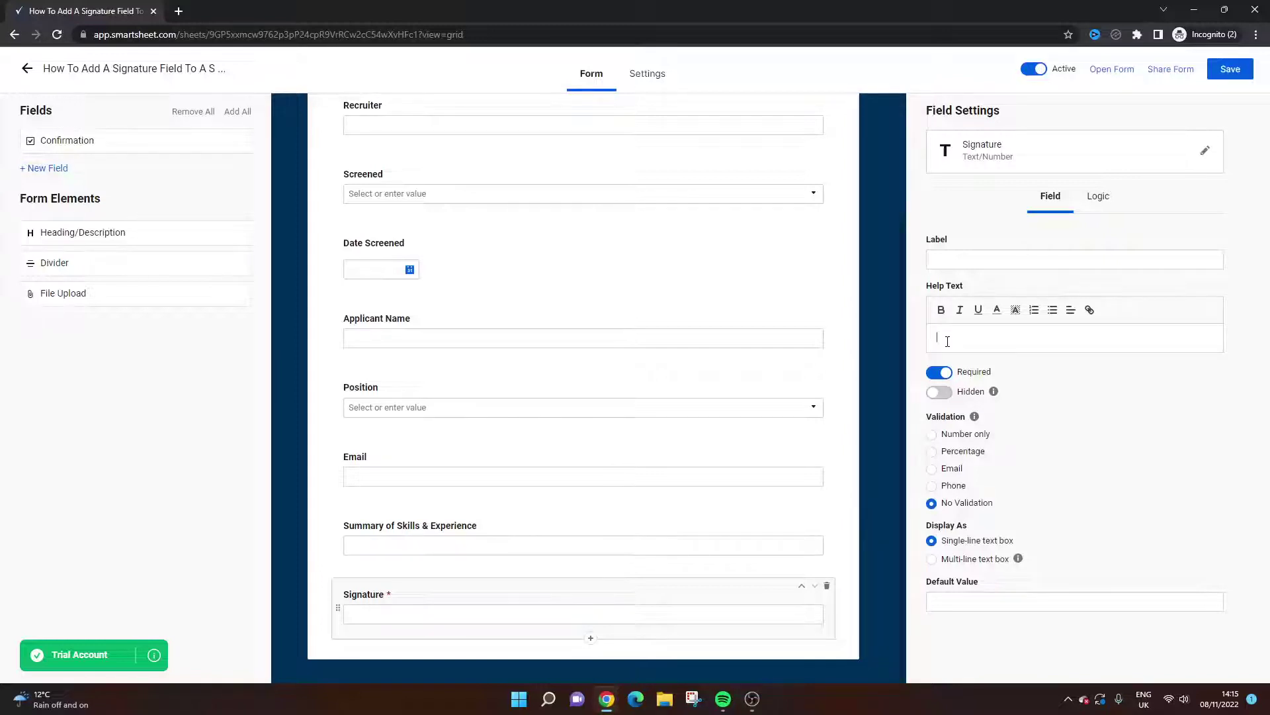
type("Please ")
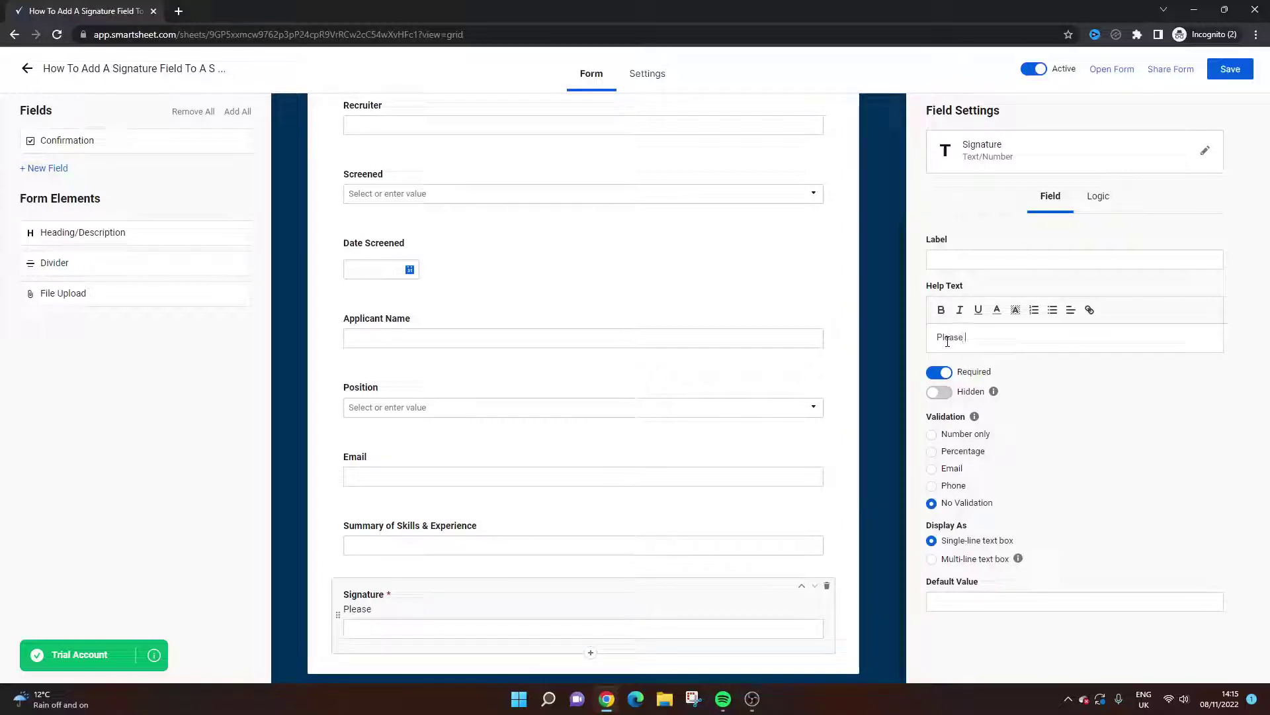
type("submit your full ")
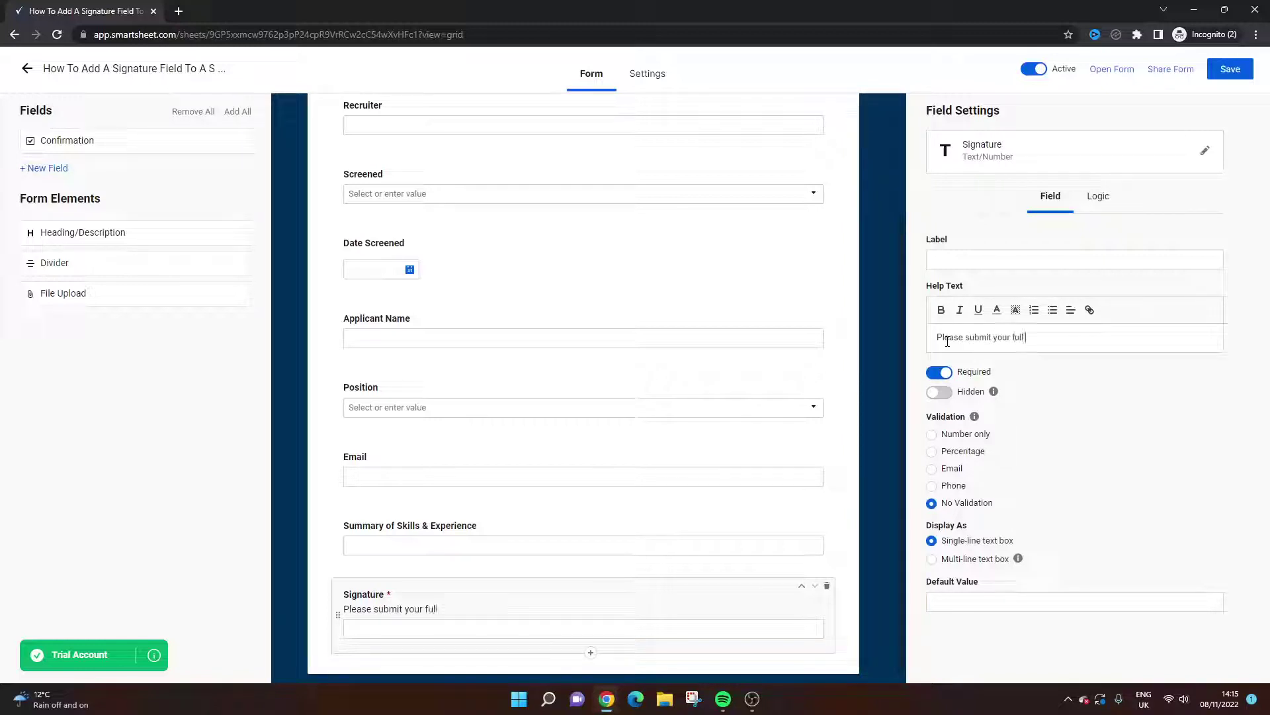
type("name which we will ")
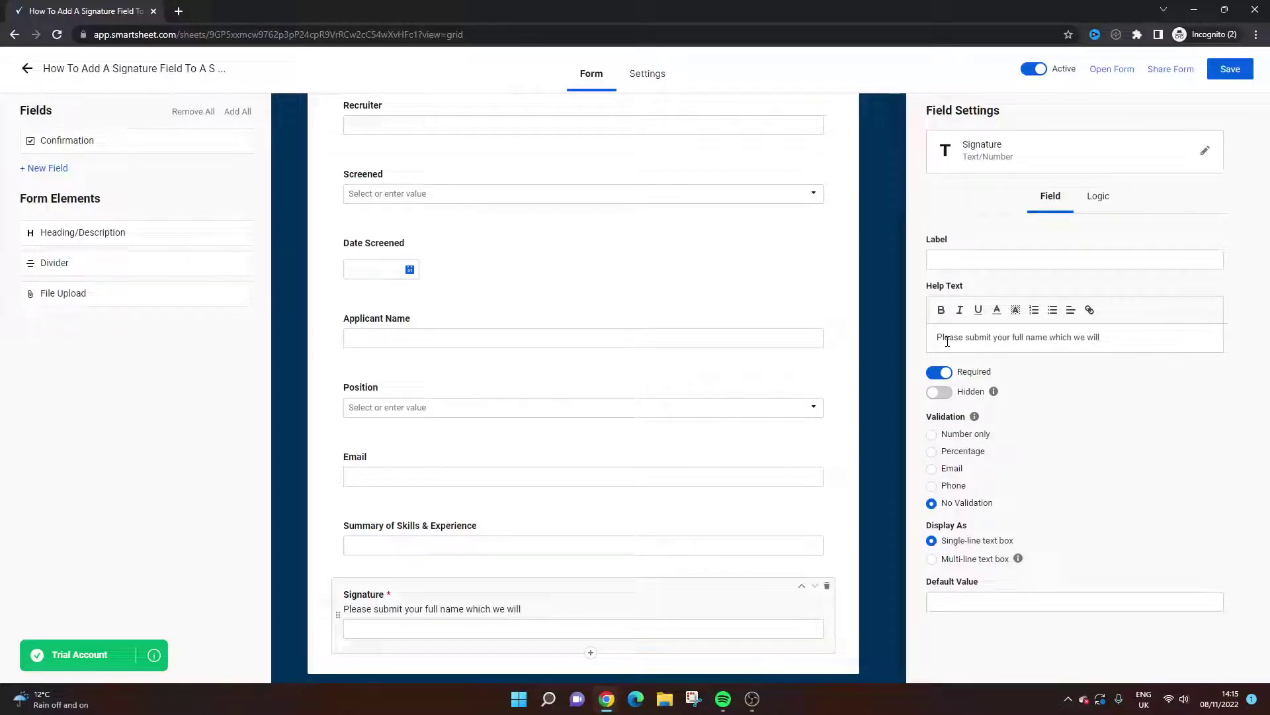
type("use as a form of signature.")
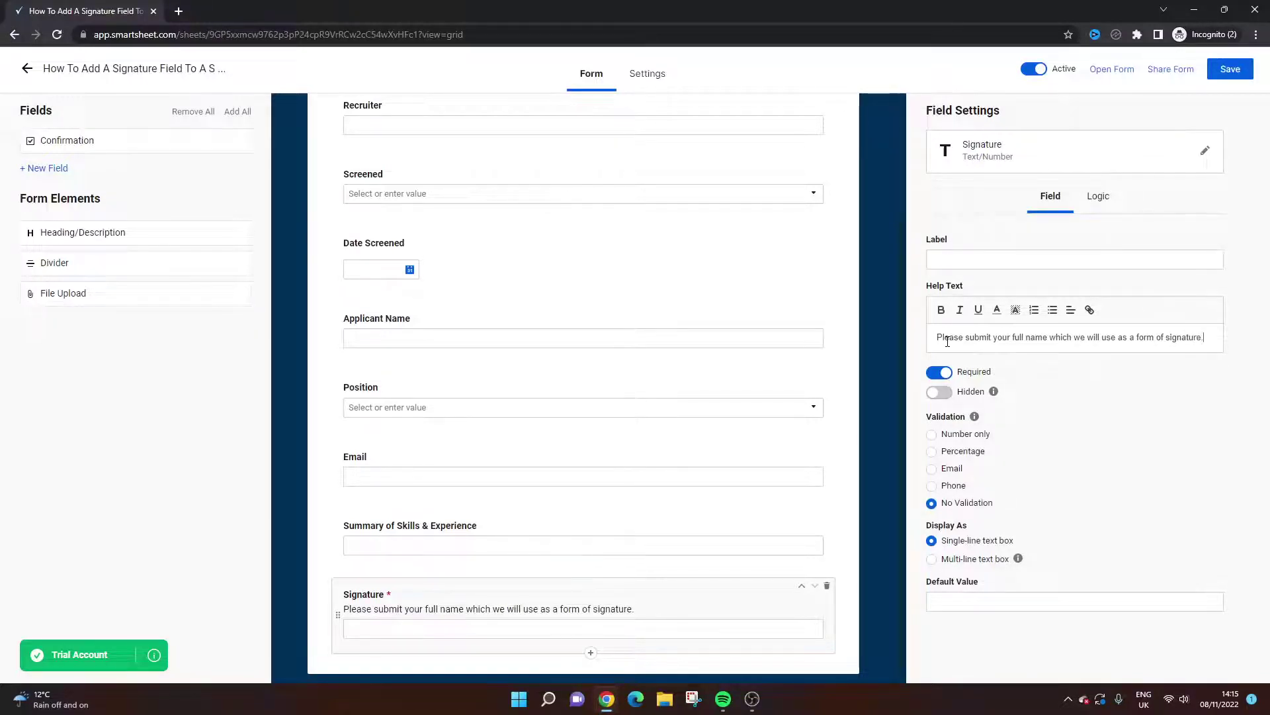
triple_click(992, 341)
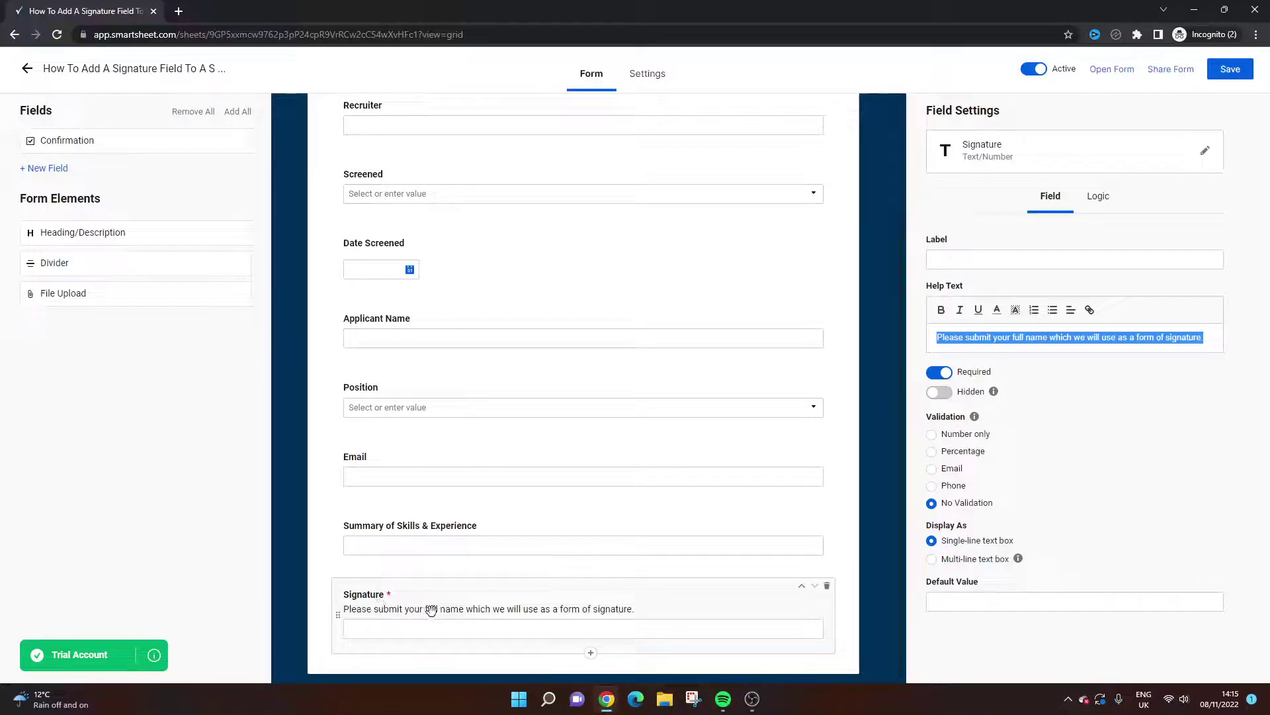
Add the Confirmation field below Signature and make it required
mouse_move(108, 144)
left_mouse_down()
mouse_move(193, 187)
mouse_move(488, 607)
mouse_move(468, 631)
mouse_move(454, 621)
mouse_move(476, 590)
mouse_move(468, 615)
mouse_move(533, 602)
mouse_move(510, 596)
mouse_move(508, 564)
mouse_move(439, 604)
mouse_move(439, 544)
mouse_move(454, 618)
left_mouse_up()
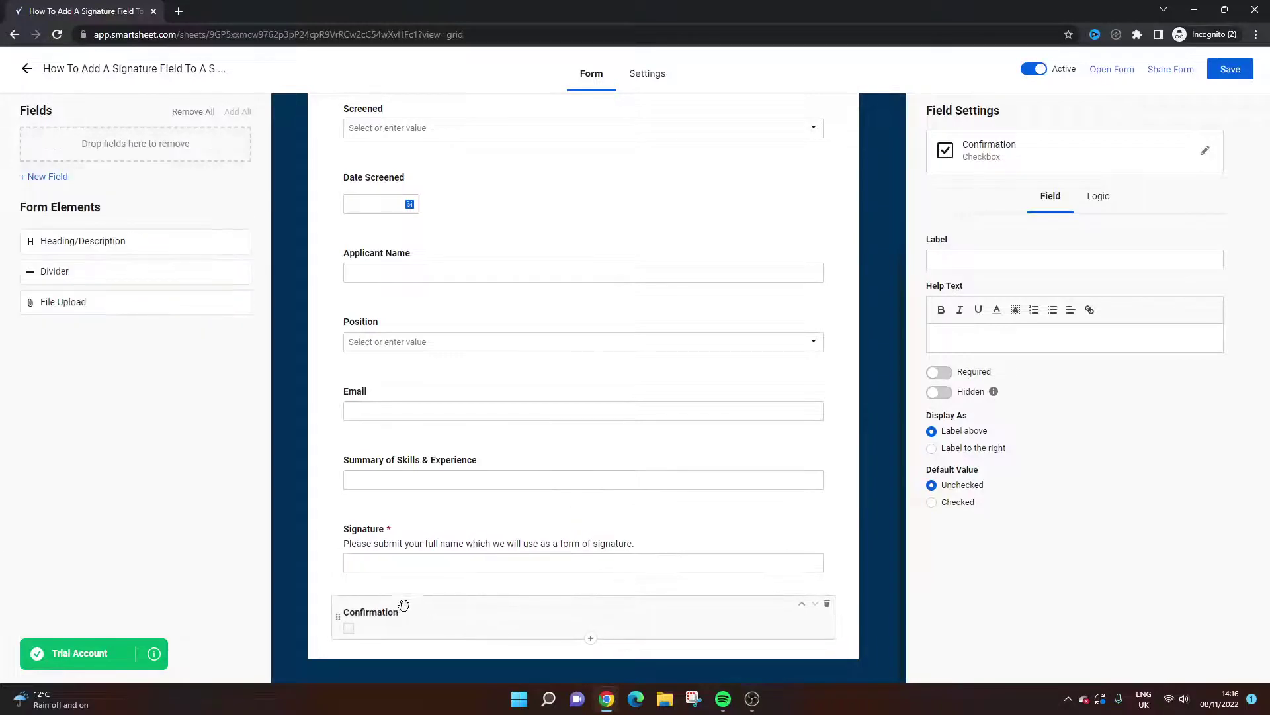
left_click(950, 334)
left_click(938, 372)
left_click(969, 338)
Give Confirmation help text saying the above field equals a signature and confirms your consent
type("Please conf")
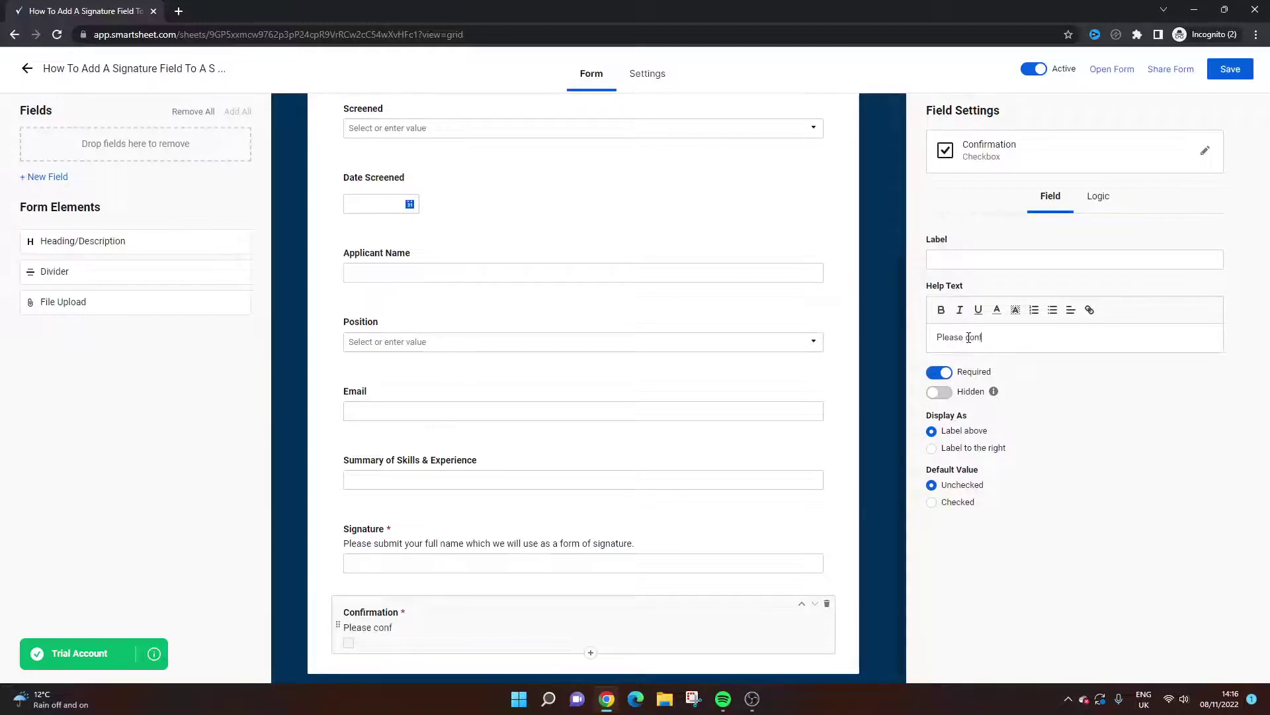
type("irm you understand that the abov")
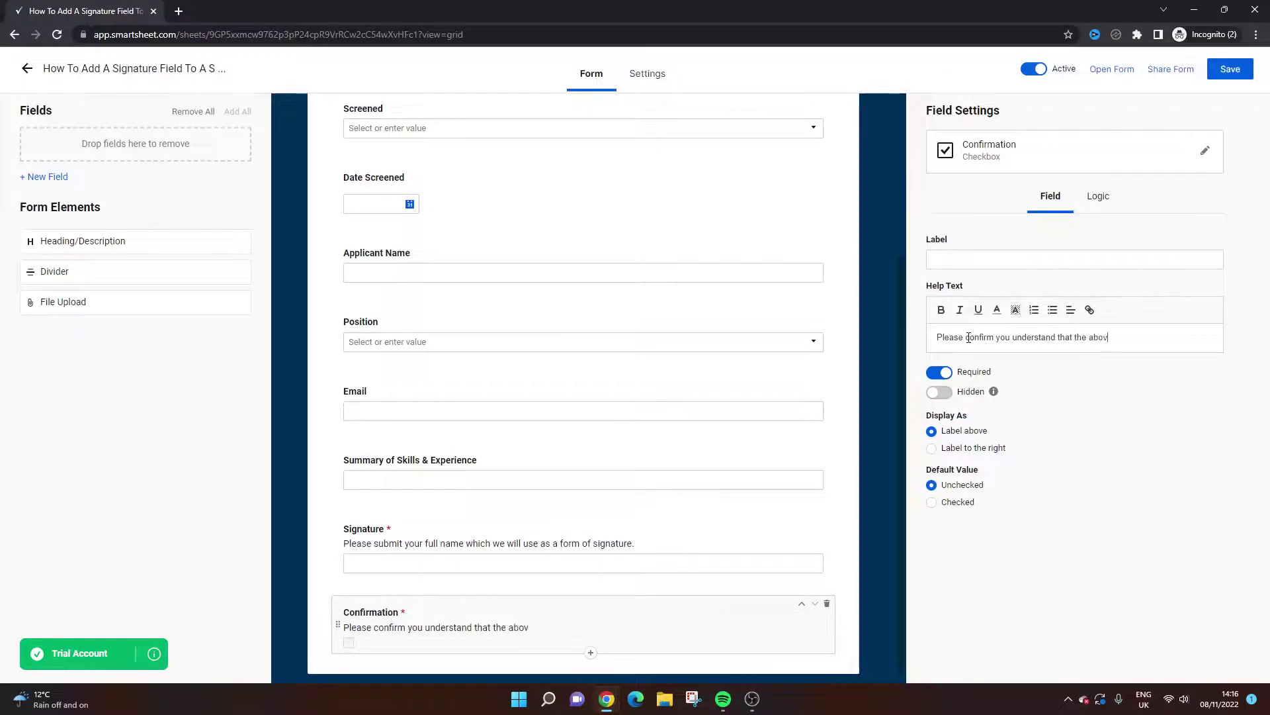
type("e field is the equivalent of a signautre a")
right_click(965, 347)
left_click(1016, 357)
type("nd cofnirm")
key("BackSpace")
key("BackSpace")
key("BackSpace")
key("BackSpace")
key("BackSpace")
key("BackSpace")
type("nfirms your")
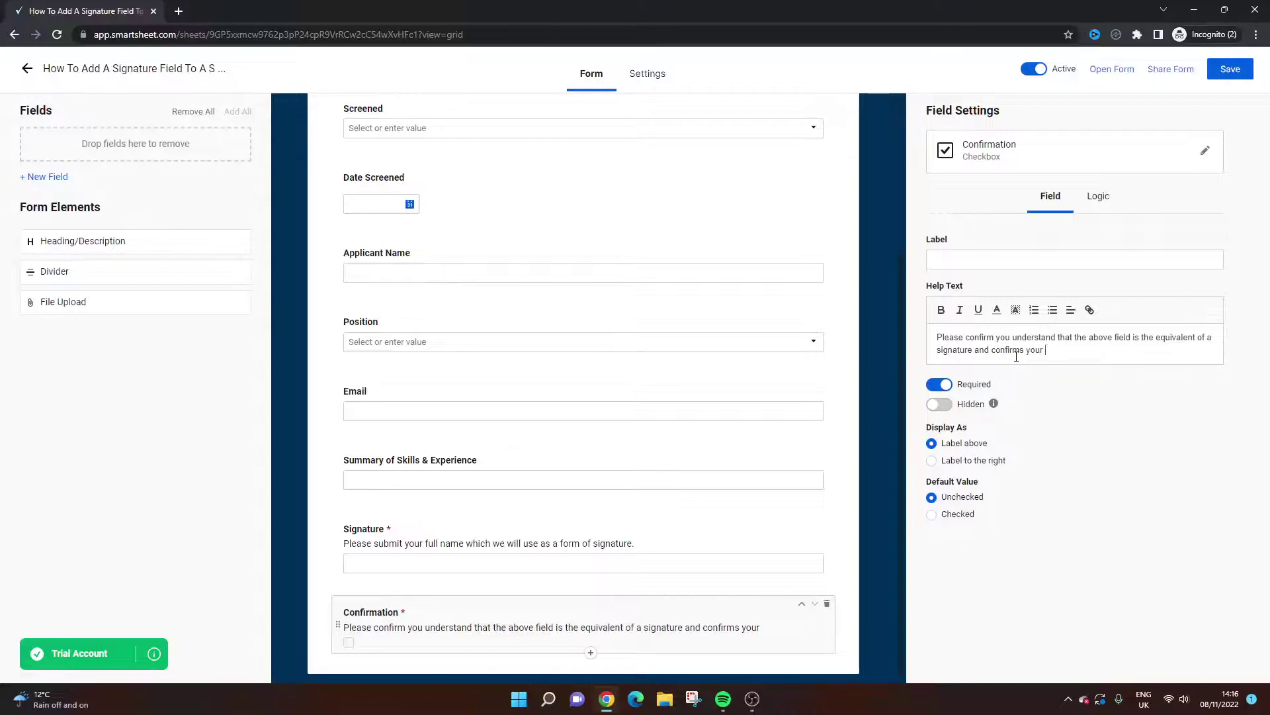
type("consent")
type(" in p")
type("ccepting")
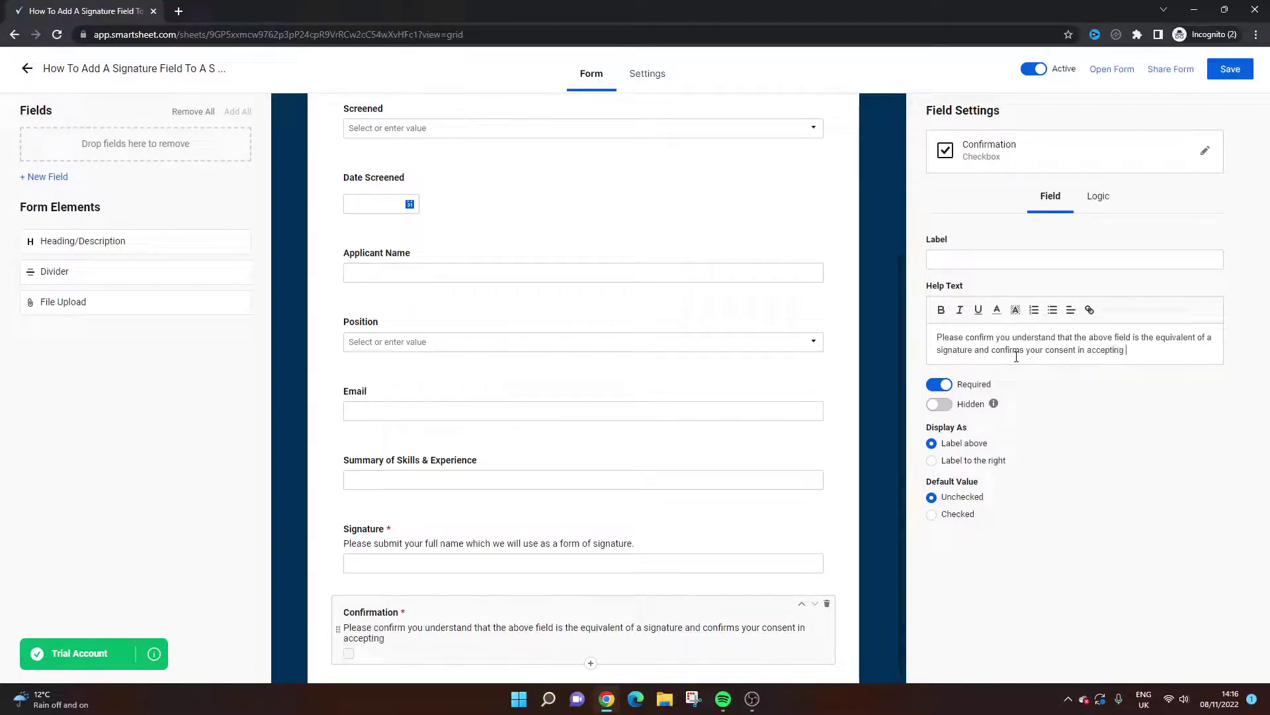
key("BackSpace")
key("BackSpace")
key("BackSpace")
key("BackSpace")
key("BackSpace")
key("BackSpace")
key("BackSpace")
key("BackSpace")
key("BackSpace")
key("BackSpace")
key("BackSpace")
key("BackSpace")
key("BackSpace")
key("BackSpace")
key("BackSpace")
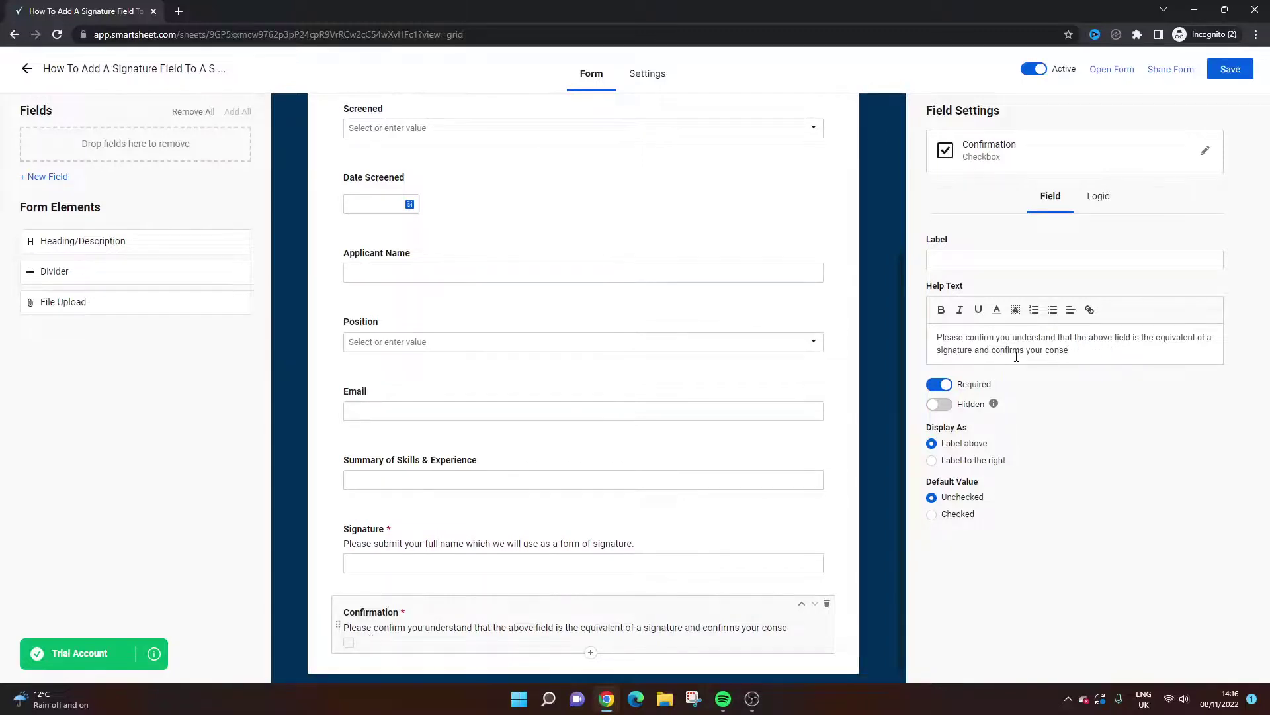
type("nt.")
Save the form and view the required Signature and Confirmation fields on the live form
left_click(1229, 70)
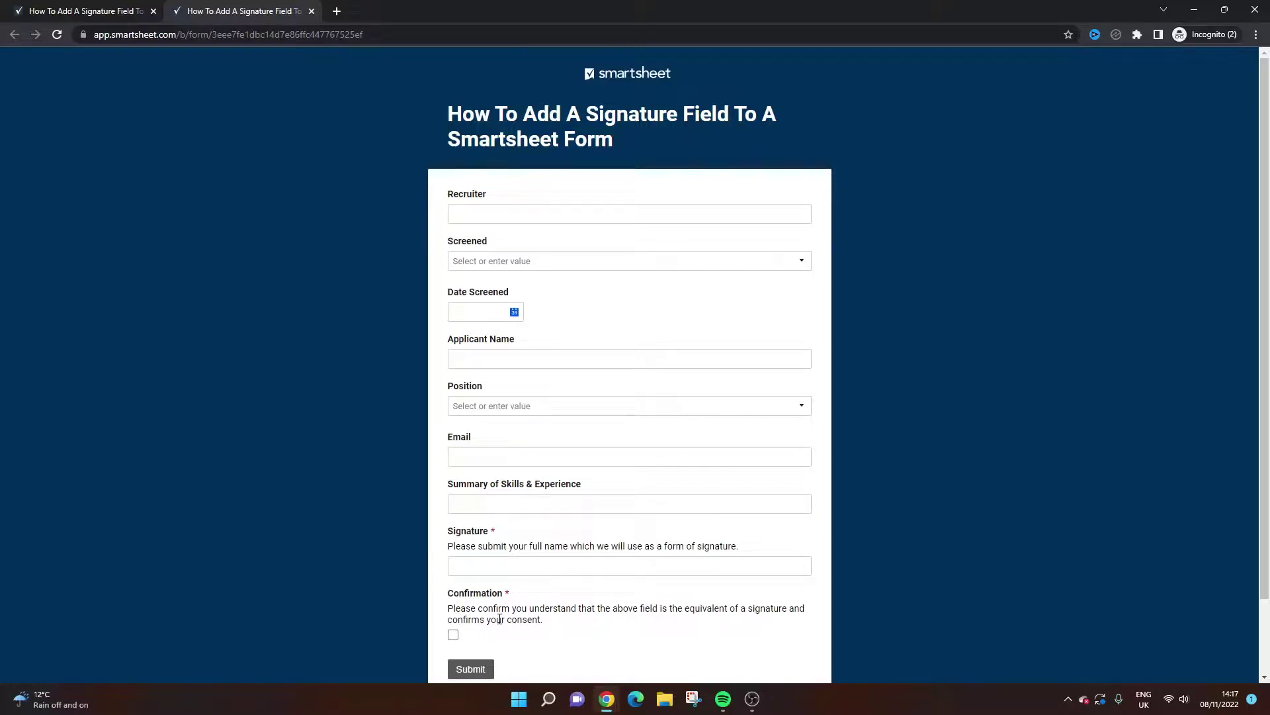
scroll(596, 354, "down", 2)
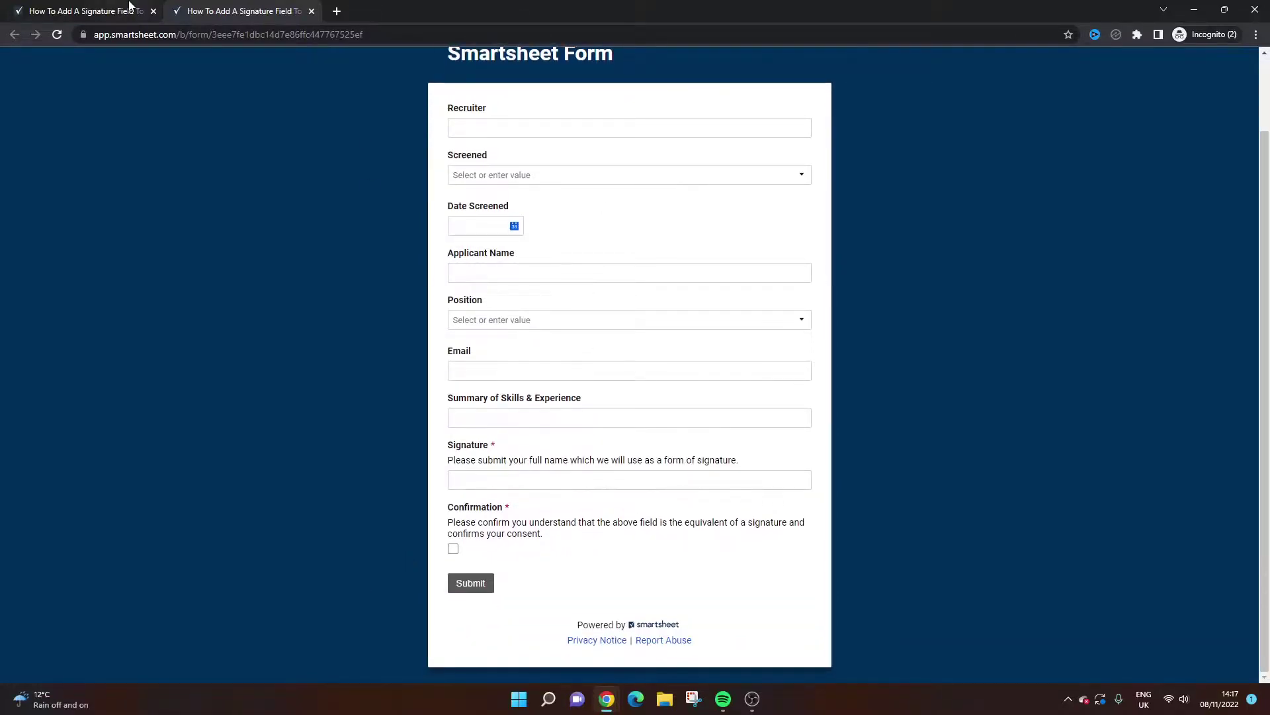
Switch back to the form editor tab
left_click(86, 11)
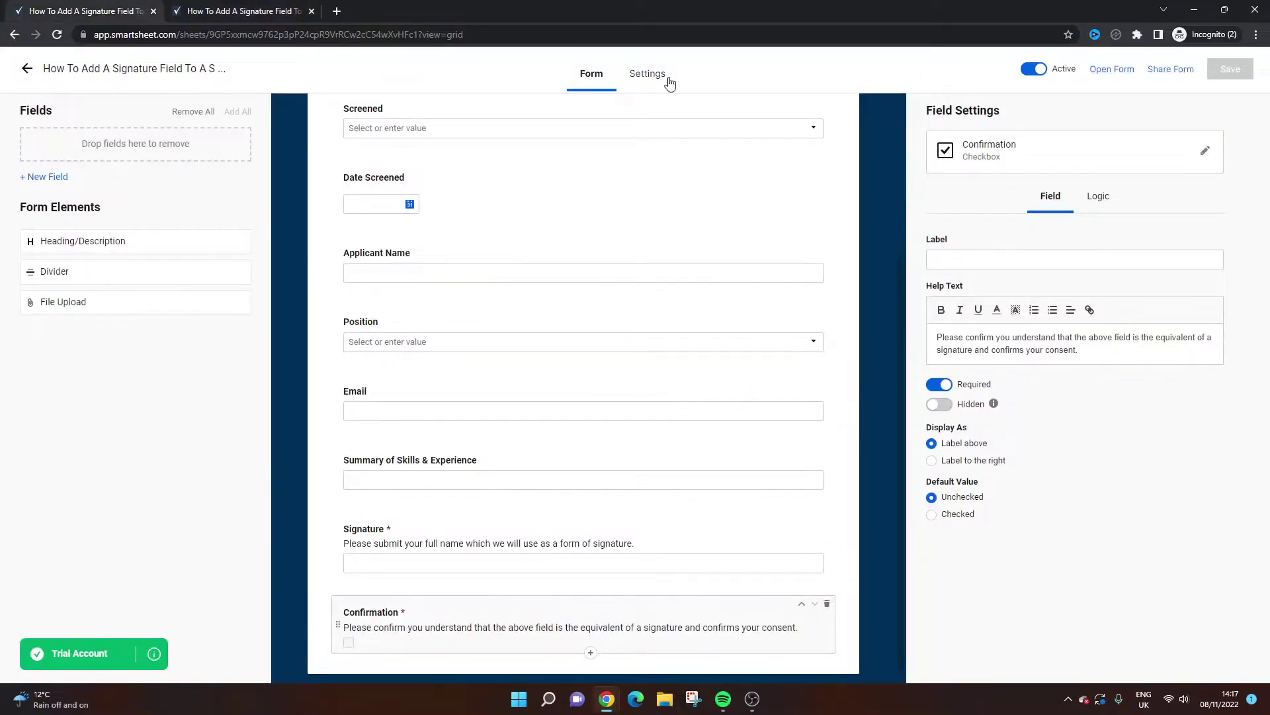